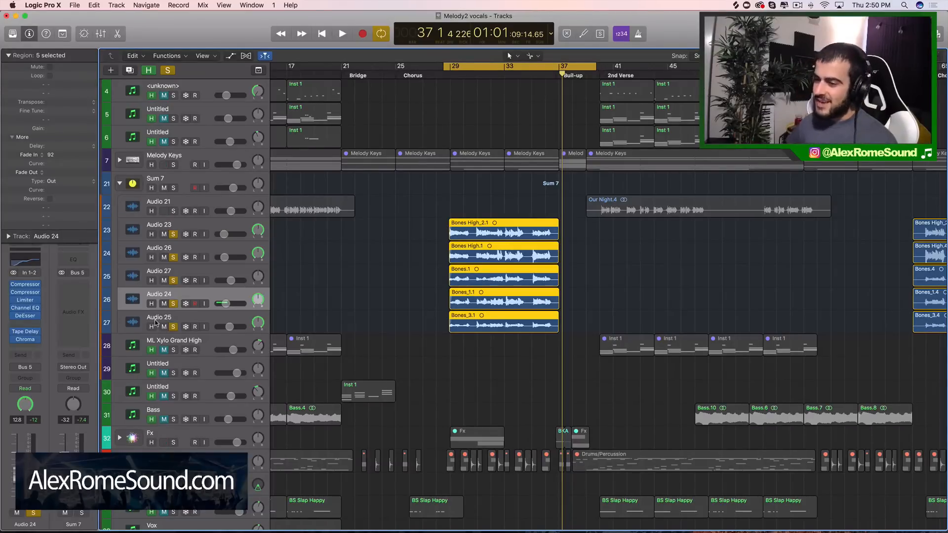
Step: Select the five stacked Bones vocal regions on tracks 23 to 27 between bars 29 and 37
{"action": "left_click_drag", "start_coordinate": [171, 328], "coordinate": [173, 352]}
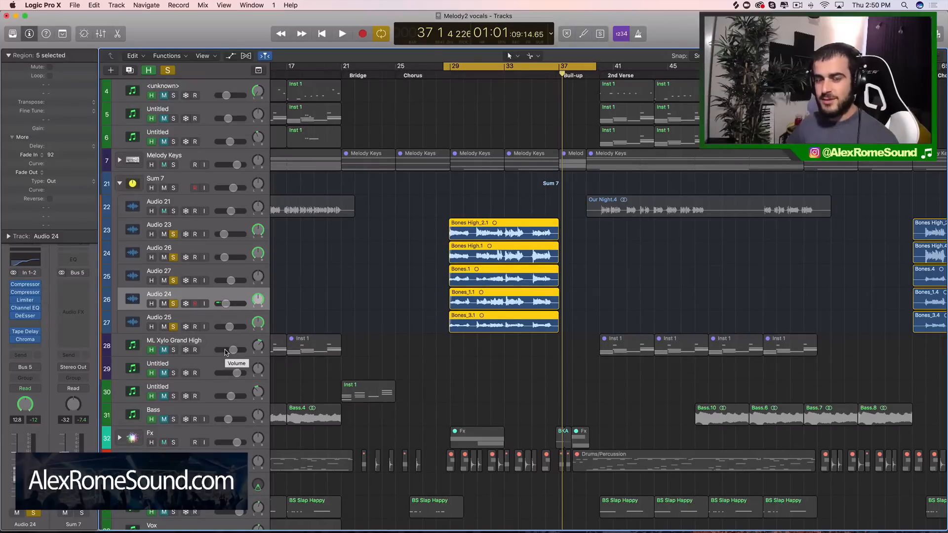
{"action": "left_click_drag", "start_coordinate": [444, 214], "coordinate": [488, 334]}
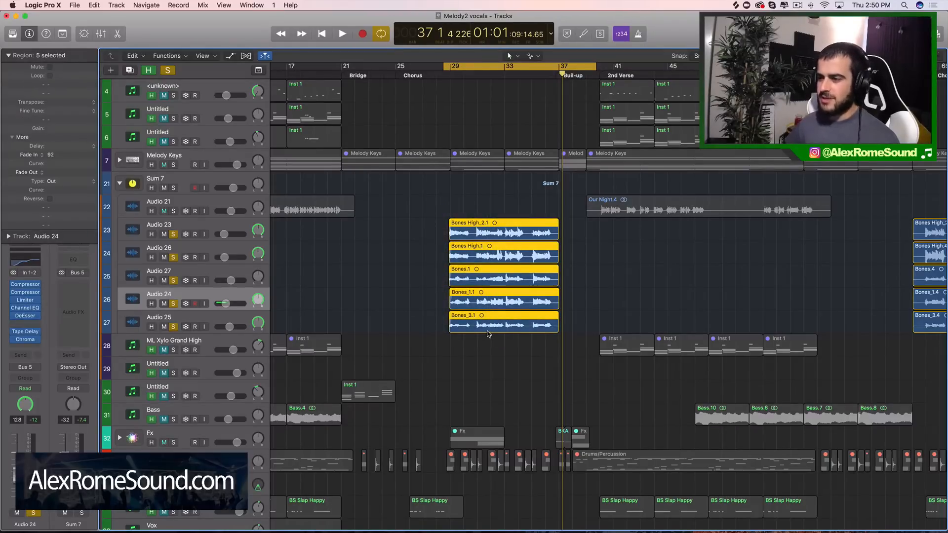
{"action": "left_click_drag", "start_coordinate": [428, 224], "coordinate": [505, 363]}
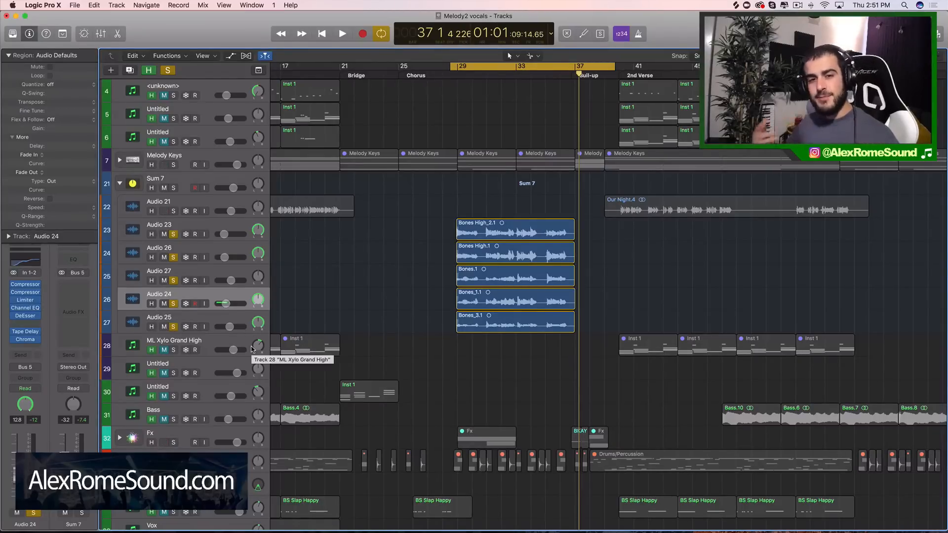
{"action": "left_click_drag", "start_coordinate": [415, 211], "coordinate": [506, 345]}
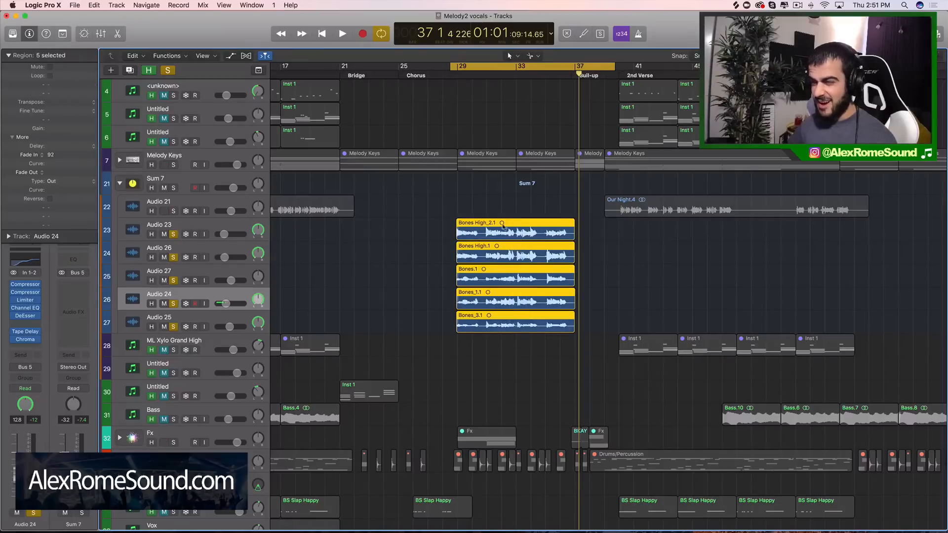
{"action": "left_click_drag", "start_coordinate": [434, 209], "coordinate": [485, 326]}
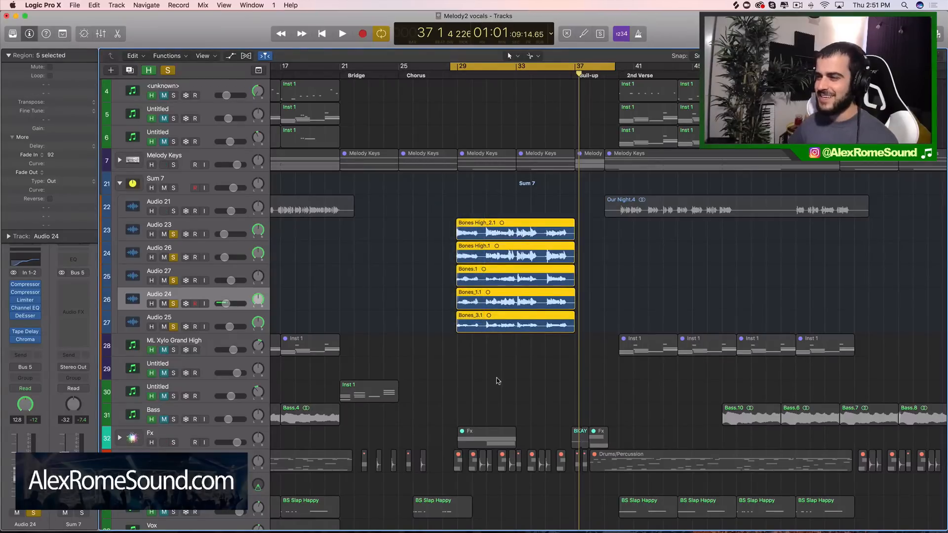
{"action": "left_click", "coordinate": [428, 208]}
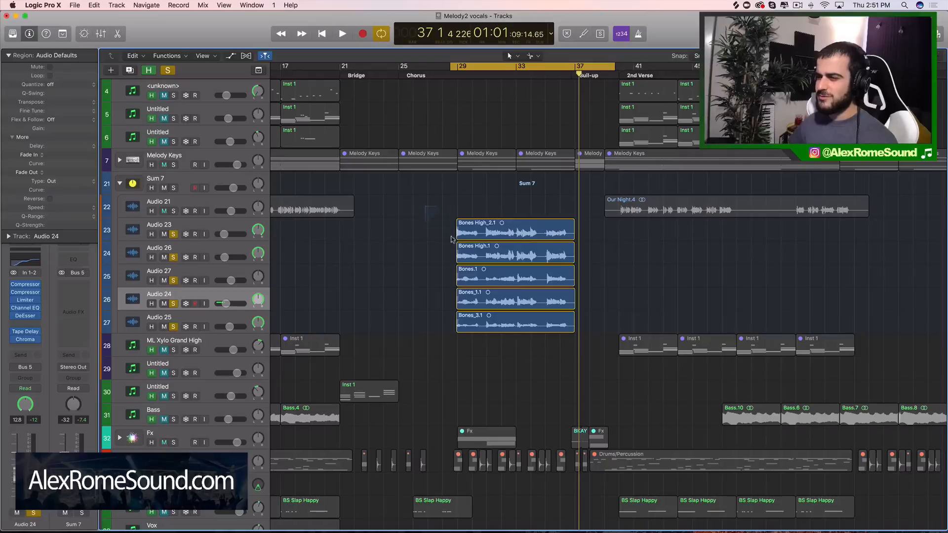
{"action": "left_click_drag", "start_coordinate": [451, 239], "coordinate": [501, 339]}
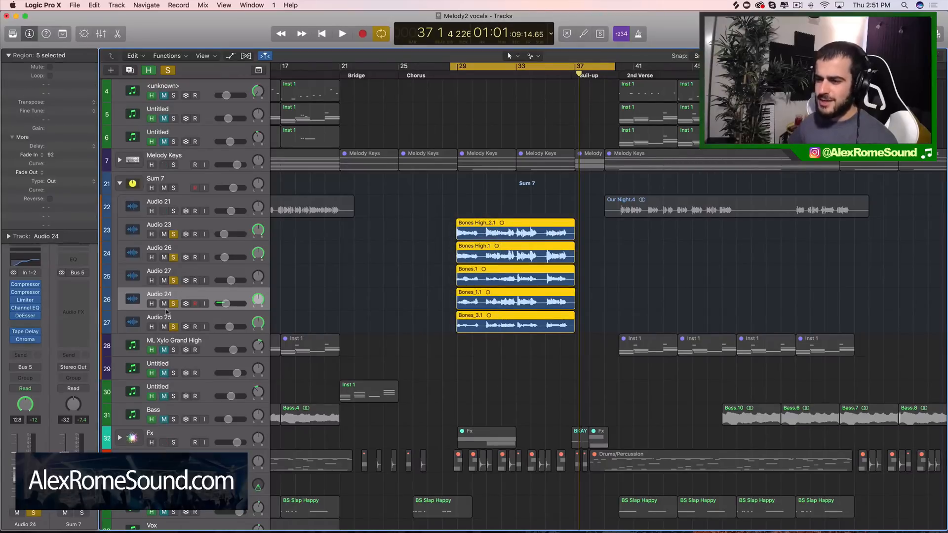
Step: Turn off solo on the five chorus vocal tracks and reselect their Bones regions
{"action": "left_click", "coordinate": [173, 328]}
{"action": "scroll", "coordinate": [450, 246], "scroll_direction": "up", "scroll_amount": 2}
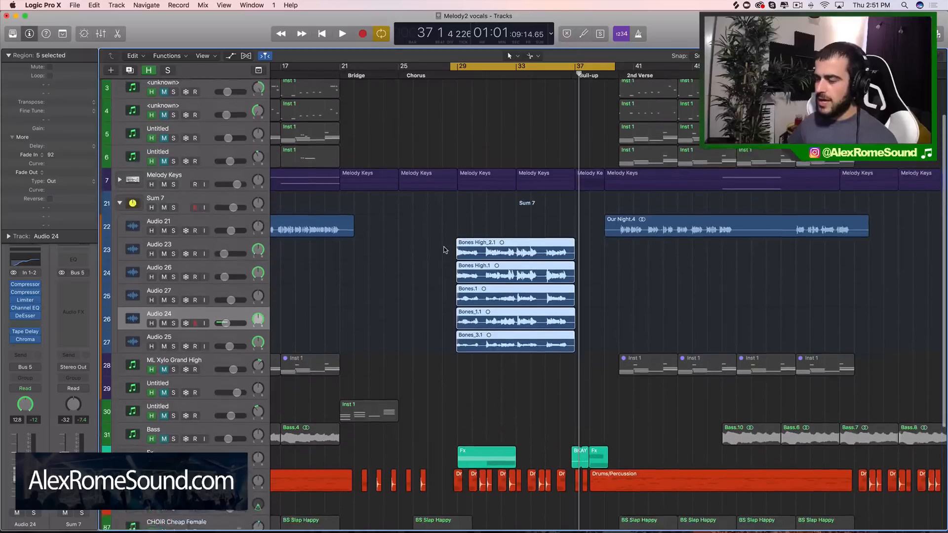
{"action": "left_click_drag", "start_coordinate": [446, 245], "coordinate": [499, 375]}
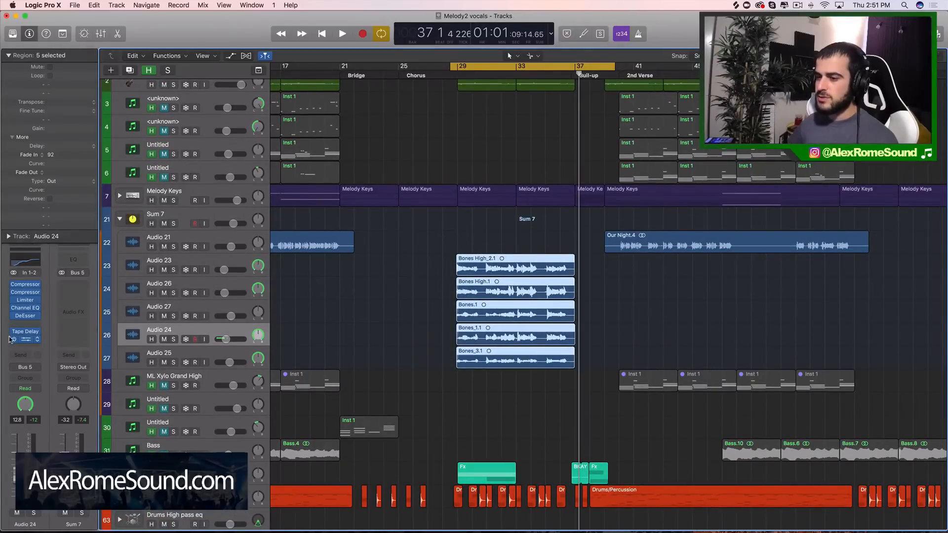
Step: Bypass all the insert effects on the Audio 24 channel and play the chorus cycle section in the full mix
{"action": "left_click_drag", "start_coordinate": [13, 340], "coordinate": [14, 285]}
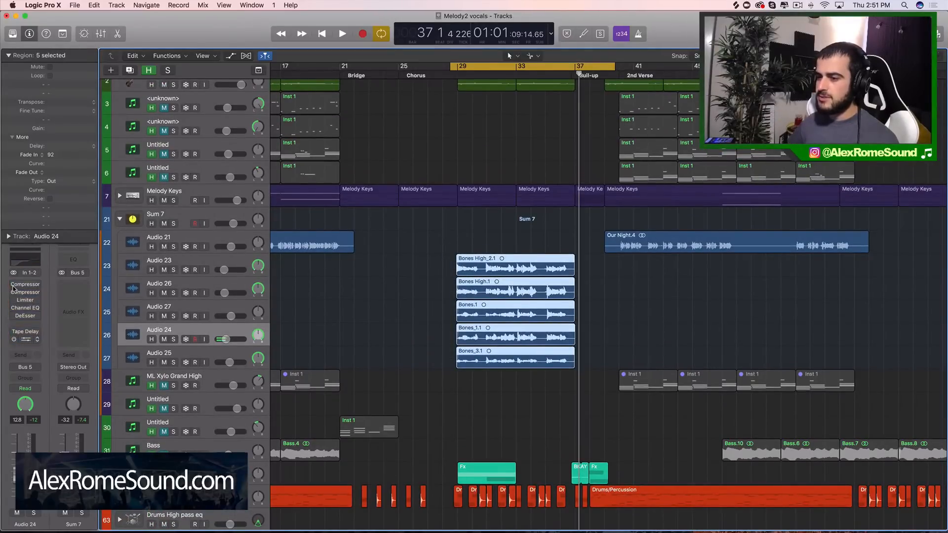
{"action": "left_click", "coordinate": [426, 323]}
{"action": "key", "text": "space"}
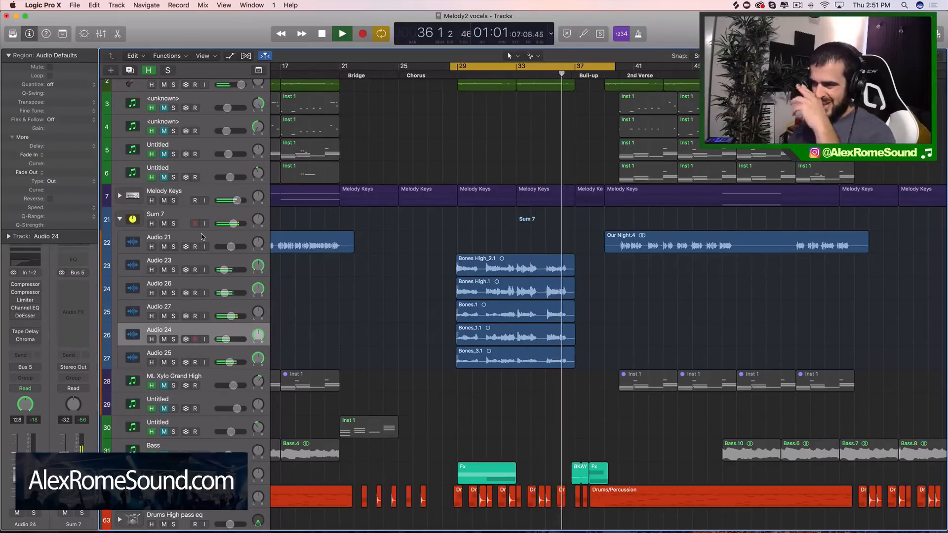
{"action": "key", "text": "space"}
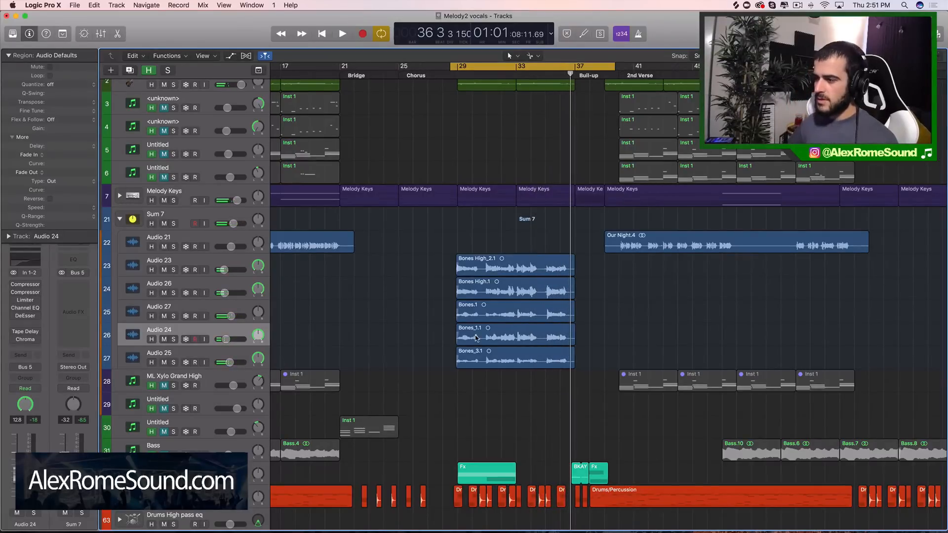
Step: Examine the waveforms of the five Bones vocal regions in the chorus more closely and select all five together
{"action": "key", "text": "super+Right"}
{"action": "key", "text": "super+Right"}
{"action": "key", "text": "super+Right"}
{"action": "key", "text": "super+Right"}
{"action": "key", "text": "super+Right"}
{"action": "key", "text": "super+Right"}
{"action": "key", "text": "super+Right"}
{"action": "scroll", "coordinate": [476, 338], "scroll_direction": "left", "scroll_amount": 5}
{"action": "scroll", "coordinate": [477, 338], "scroll_direction": "left", "scroll_amount": 5}
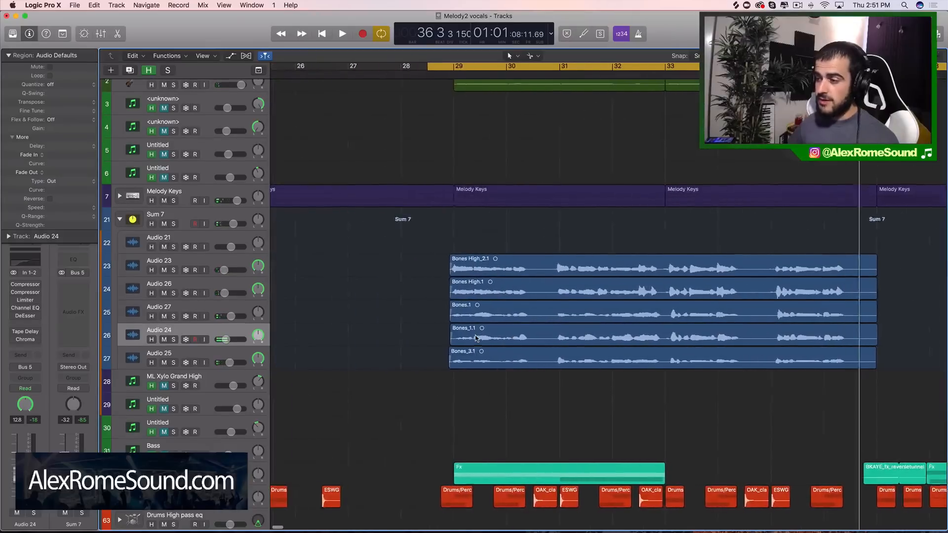
{"action": "scroll", "coordinate": [477, 339], "scroll_direction": "up", "scroll_amount": 2}
{"action": "left_click_drag", "start_coordinate": [403, 317], "coordinate": [505, 411]}
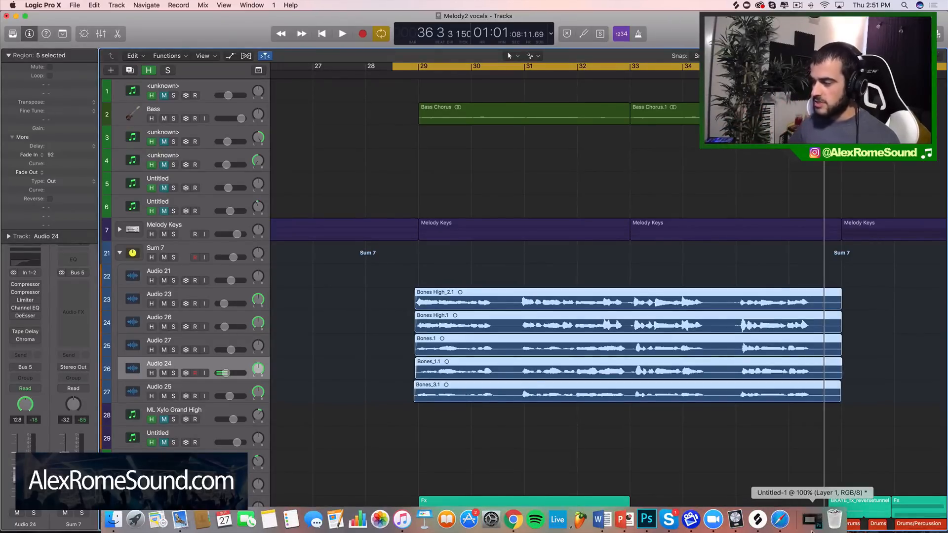
Step: Switch to the blank Photoshop document and set up the Brush tool with a size of 11 px
{"action": "left_click", "coordinate": [813, 523]}
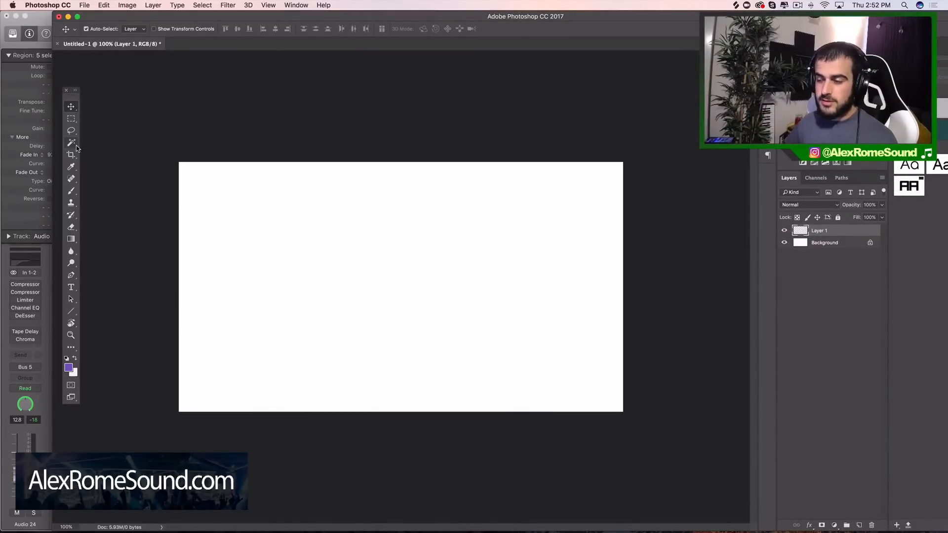
{"action": "left_click", "coordinate": [73, 191]}
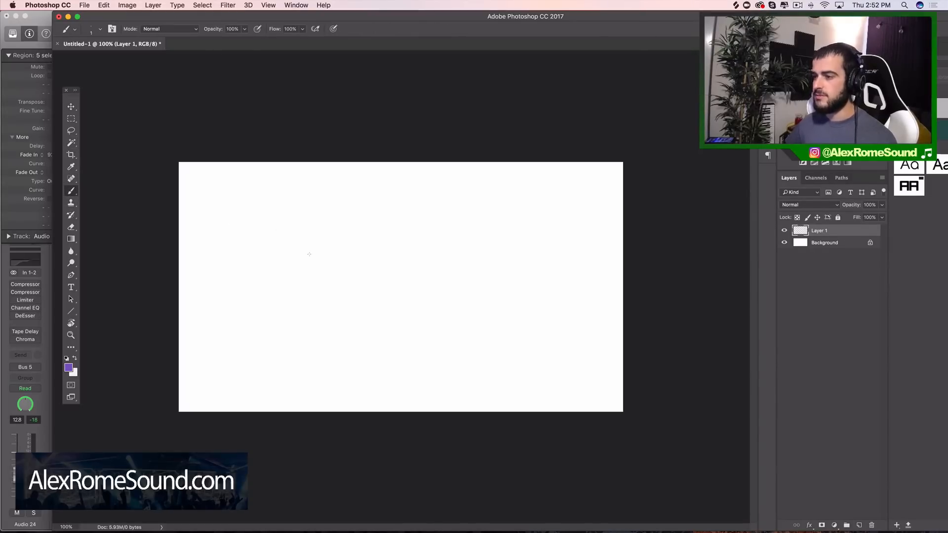
{"action": "left_click", "coordinate": [100, 29]}
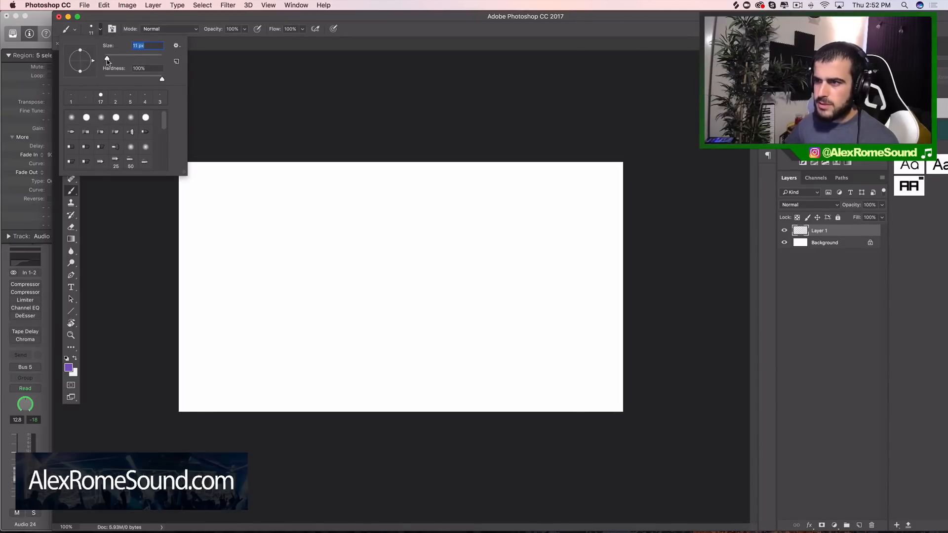
{"action": "key", "text": "Return"}
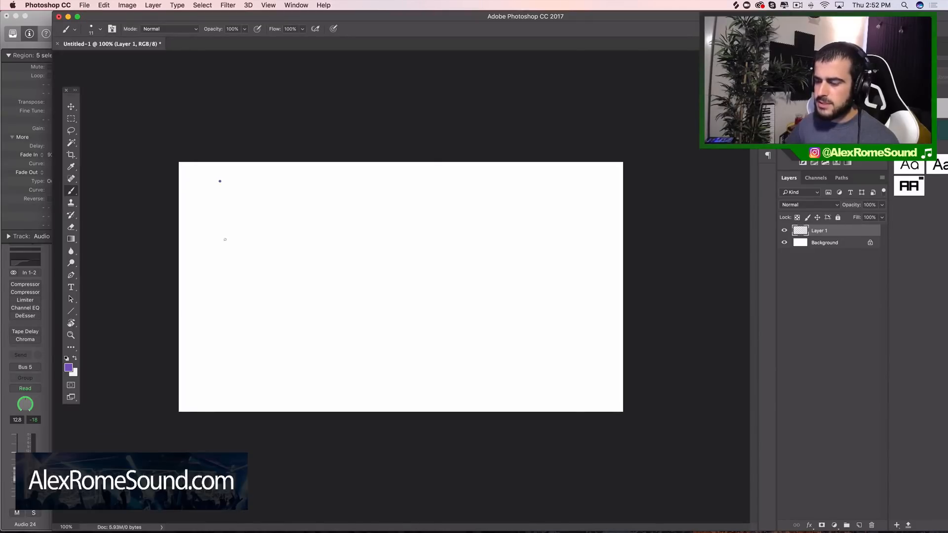
Step: Paint a wide purple arc with a small listener marker at its center and write "Vocal" beneath the arc's peak
{"action": "mouse_move", "coordinate": [209, 392]}
{"action": "left_mouse_down"}
{"action": "mouse_move", "coordinate": [246, 324]}
{"action": "mouse_move", "coordinate": [311, 281]}
{"action": "mouse_move", "coordinate": [417, 267]}
{"action": "mouse_move", "coordinate": [498, 292]}
{"action": "mouse_move", "coordinate": [540, 324]}
{"action": "mouse_move", "coordinate": [576, 378]}
{"action": "left_mouse_up"}
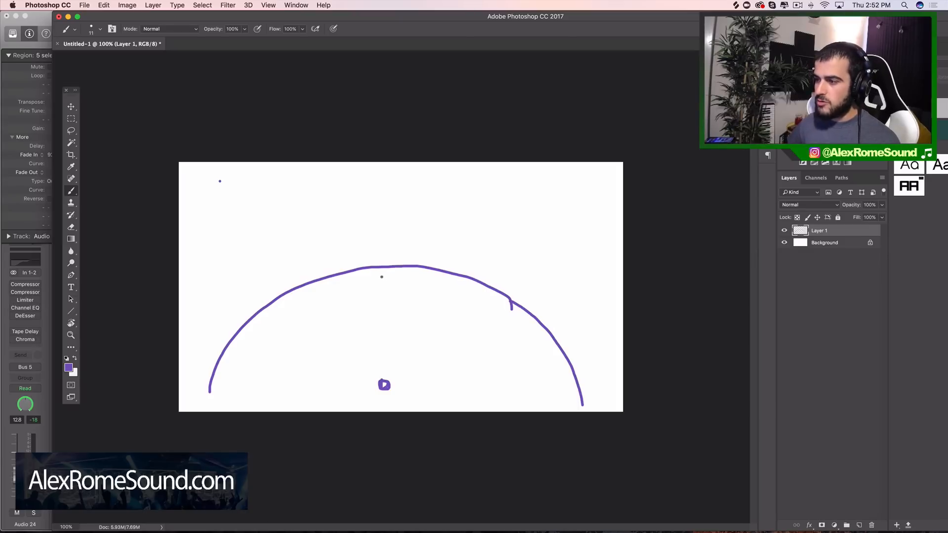
{"action": "left_click_drag", "start_coordinate": [384, 287], "coordinate": [395, 269]}
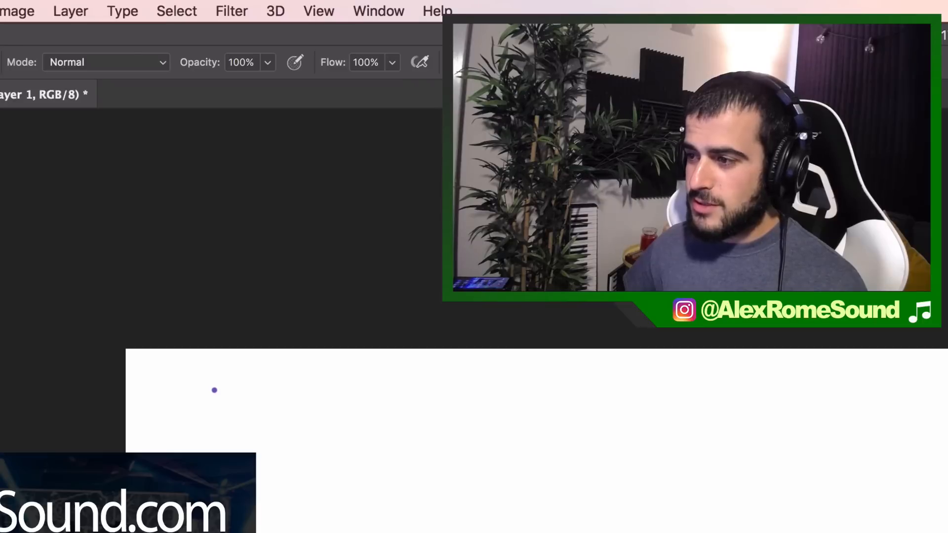
{"action": "left_click_drag", "start_coordinate": [406, 282], "coordinate": [413, 291]}
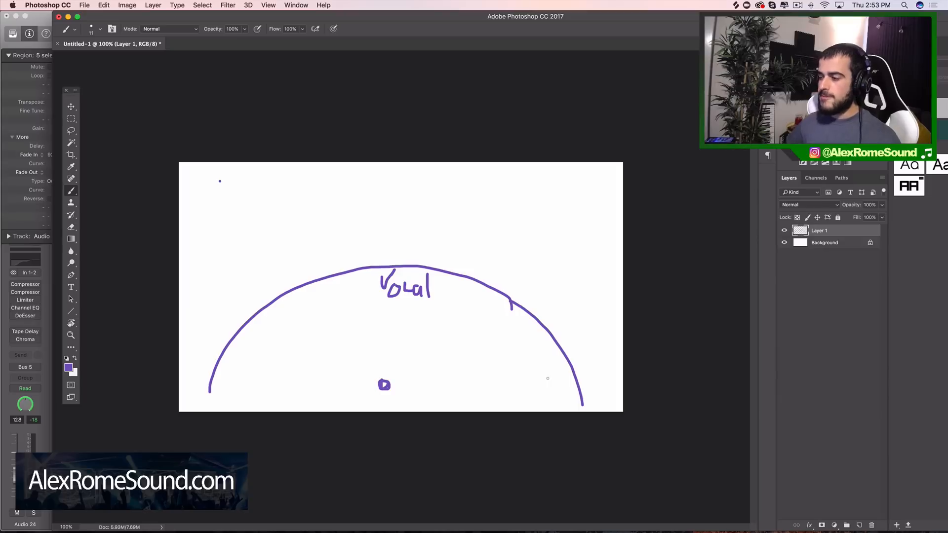
Step: Write "By" inside both lower ends of the arc and draw a short stroke crossing the arc on each side
{"action": "mouse_move", "coordinate": [516, 372]}
{"action": "left_mouse_down"}
{"action": "mouse_move", "coordinate": [519, 390]}
{"action": "mouse_move", "coordinate": [527, 376]}
{"action": "mouse_move", "coordinate": [555, 384]}
{"action": "left_mouse_up"}
{"action": "left_click_drag", "start_coordinate": [553, 379], "coordinate": [554, 397]}
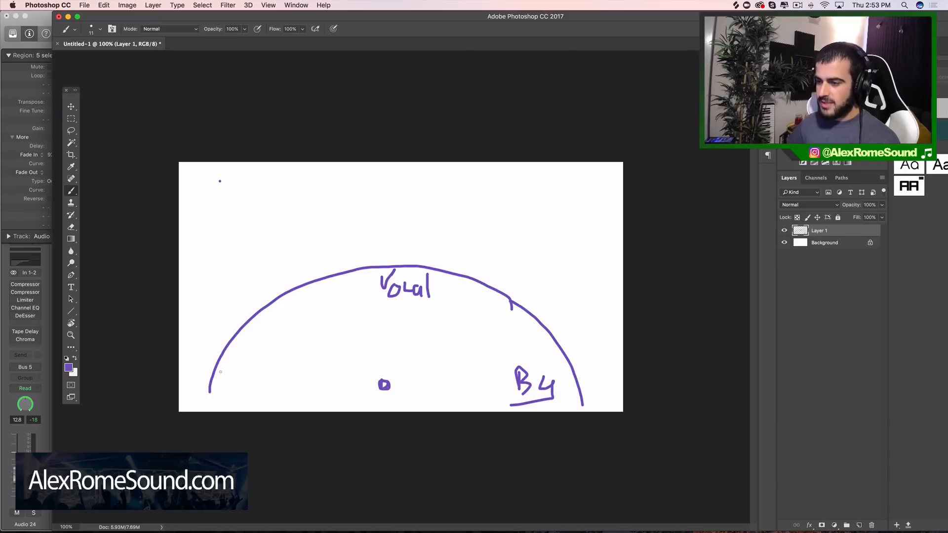
{"action": "left_click_drag", "start_coordinate": [221, 372], "coordinate": [222, 398]}
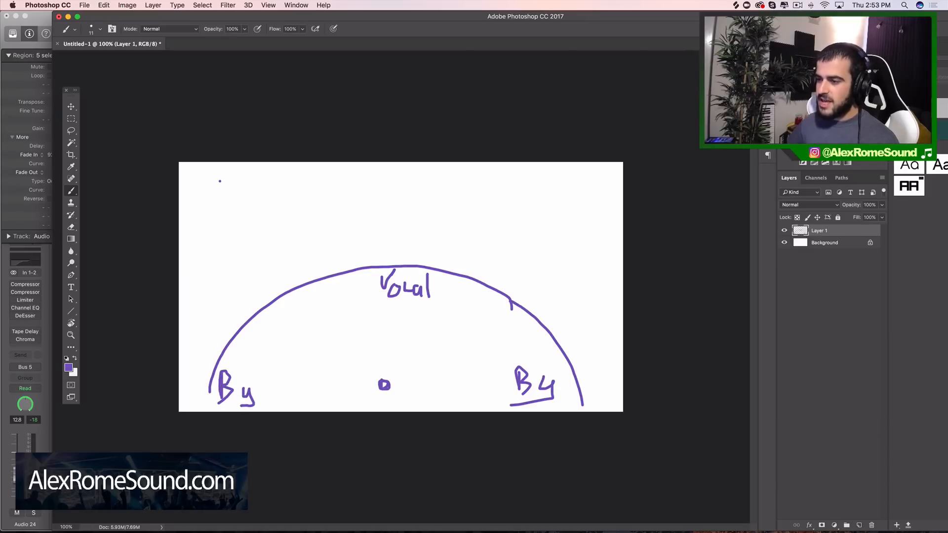
{"action": "left_click_drag", "start_coordinate": [272, 272], "coordinate": [295, 331]}
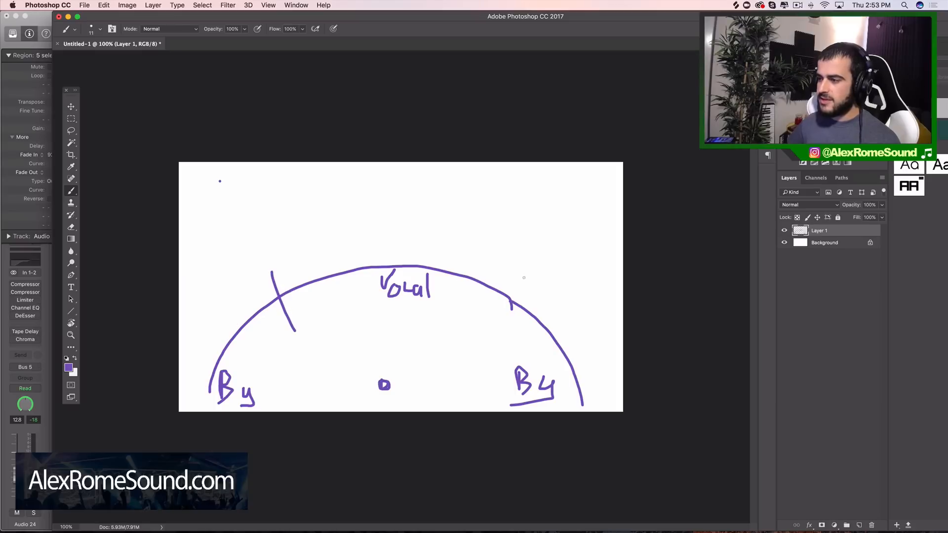
{"action": "left_click_drag", "start_coordinate": [495, 308], "coordinate": [527, 282]}
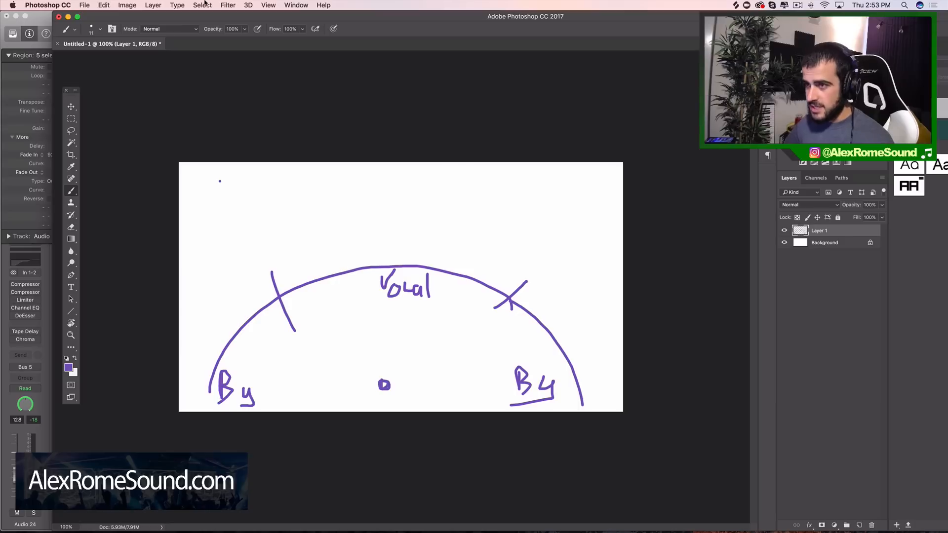
Step: Close the Photoshop sketch without saving and select the Audio 23 track in Logic Pro
{"action": "left_click", "coordinate": [59, 17]}
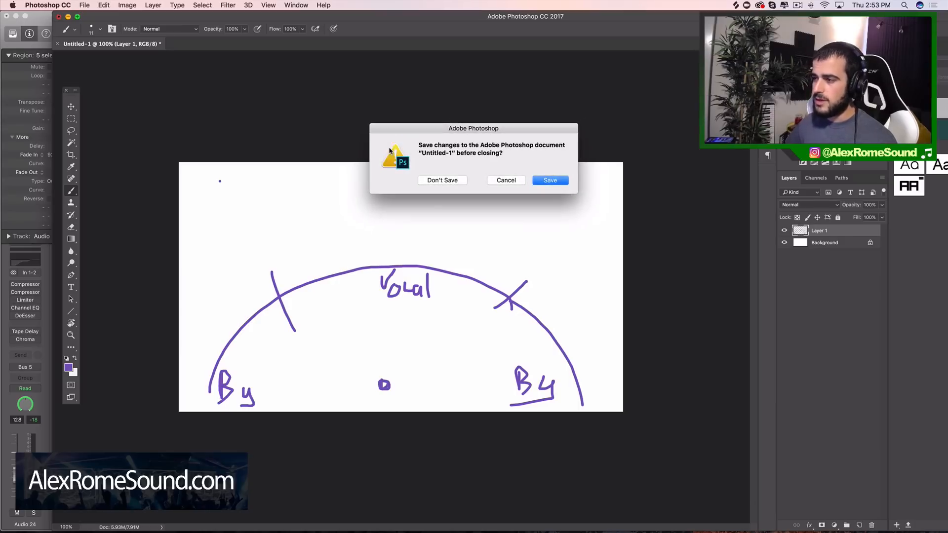
{"action": "left_click", "coordinate": [443, 181]}
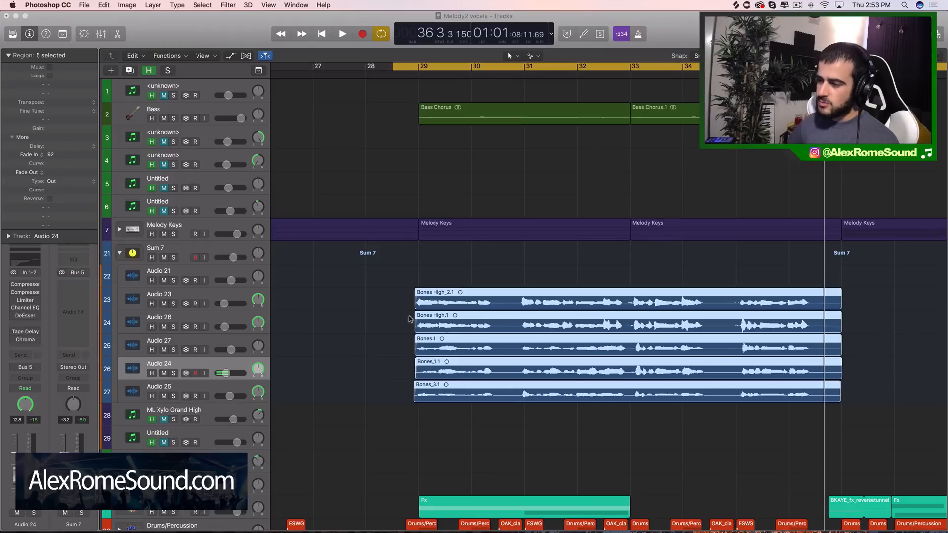
{"action": "left_click", "coordinate": [546, 415]}
{"action": "scroll", "coordinate": [548, 412], "scroll_direction": "right", "scroll_amount": 3}
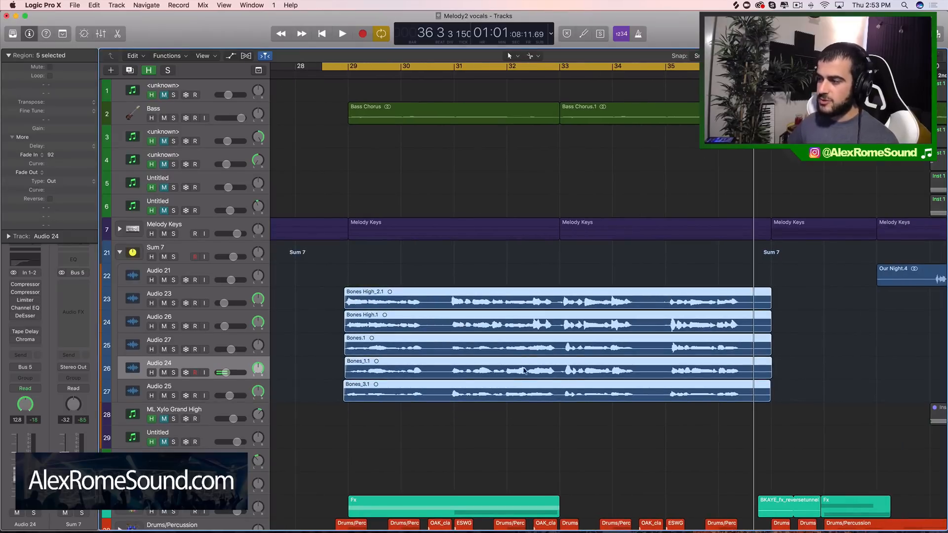
{"action": "left_click", "coordinate": [277, 292]}
{"action": "left_click", "coordinate": [203, 293]}
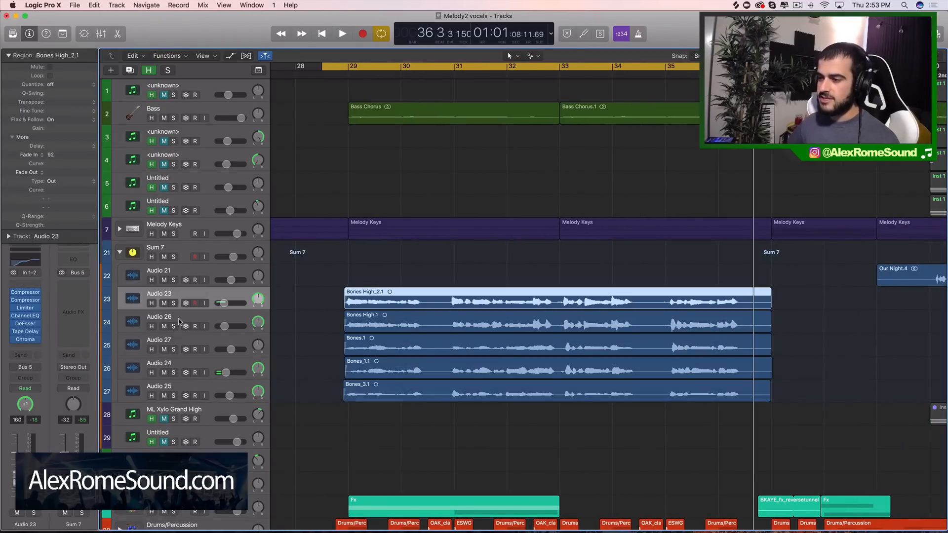
{"action": "scroll", "coordinate": [232, 365], "scroll_direction": "down", "scroll_amount": 1}
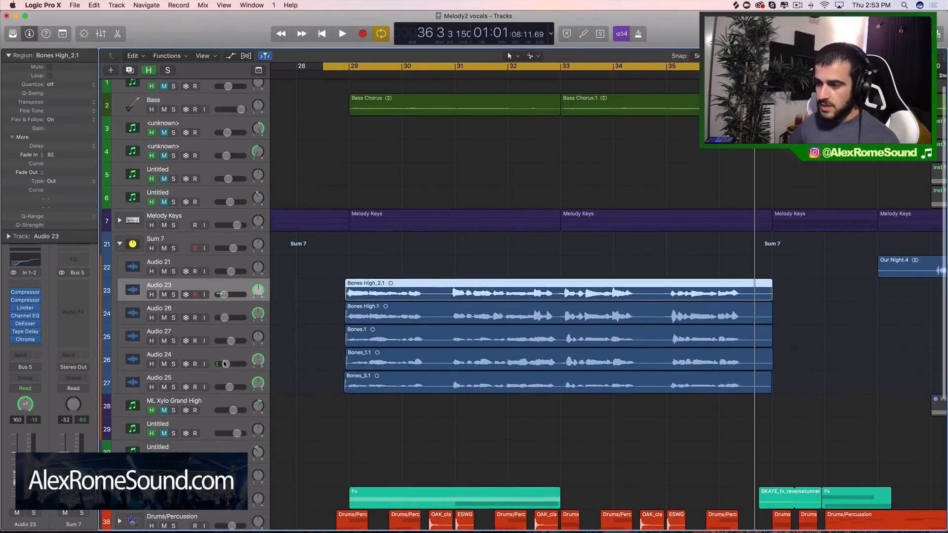
Step: Solo the Audio 27 and Audio 24 tracks and play the start of the chorus vocals
{"action": "left_click", "coordinate": [173, 364]}
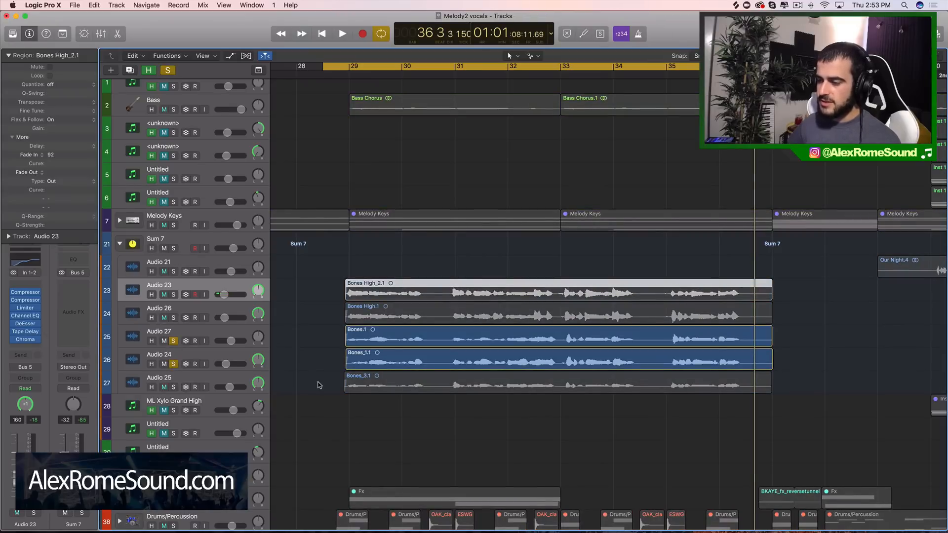
{"action": "key", "text": "space"}
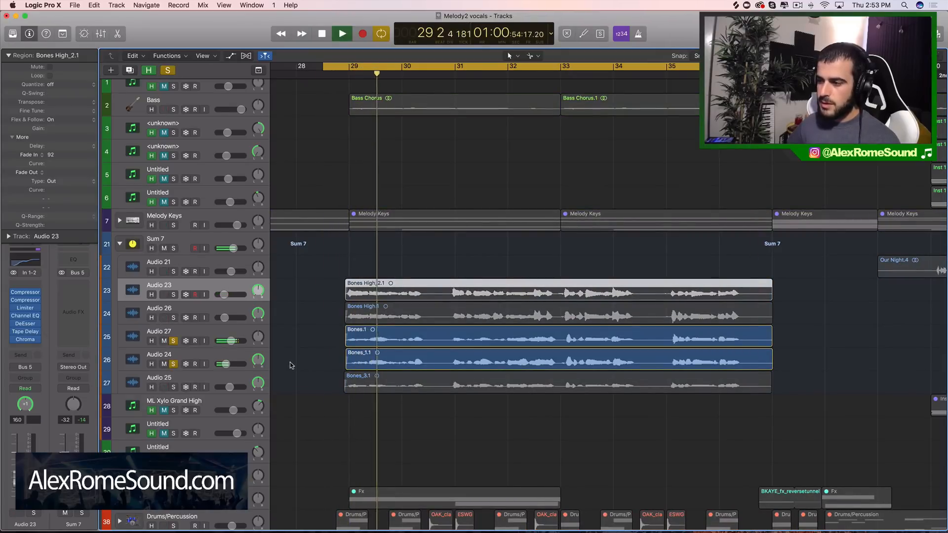
{"action": "key", "text": "space"}
Step: Leave only the Audio 25 track soloed and play the start of its Bones_3.1 region
{"action": "left_click", "coordinate": [174, 387]}
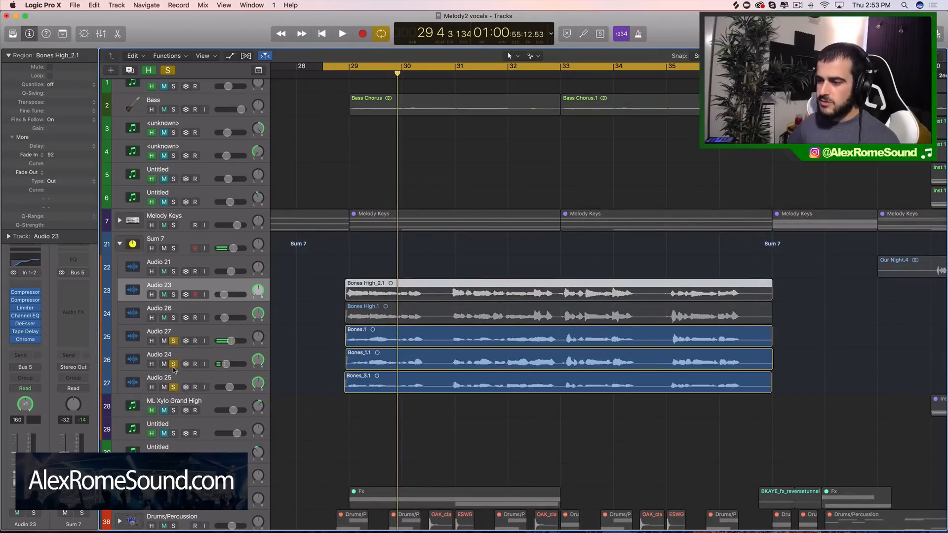
{"action": "left_click", "coordinate": [174, 365]}
{"action": "left_click", "coordinate": [173, 342]}
{"action": "key", "text": "space"}
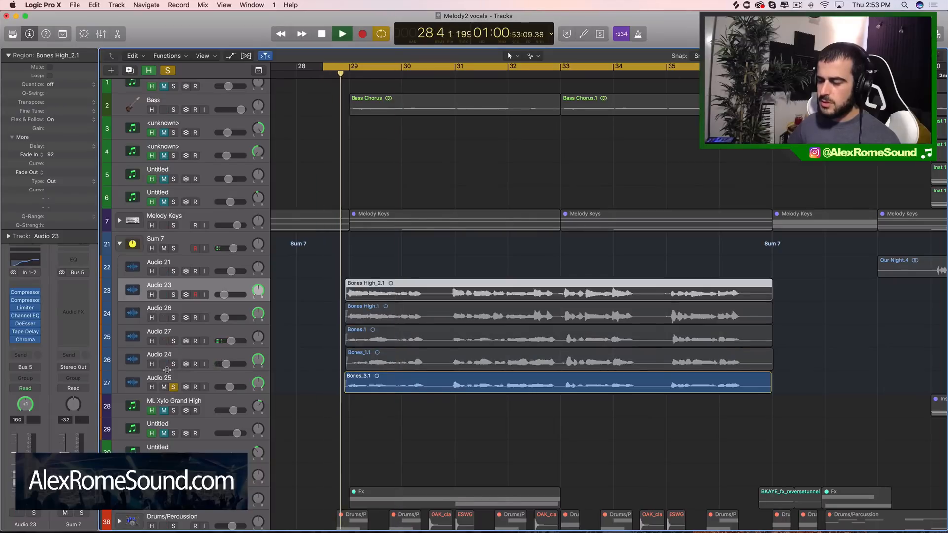
{"action": "key", "text": "space"}
Step: Solo the Audio 24 and Audio 27 tracks alongside Audio 25 and select the Audio 27 track
{"action": "left_click", "coordinate": [173, 364]}
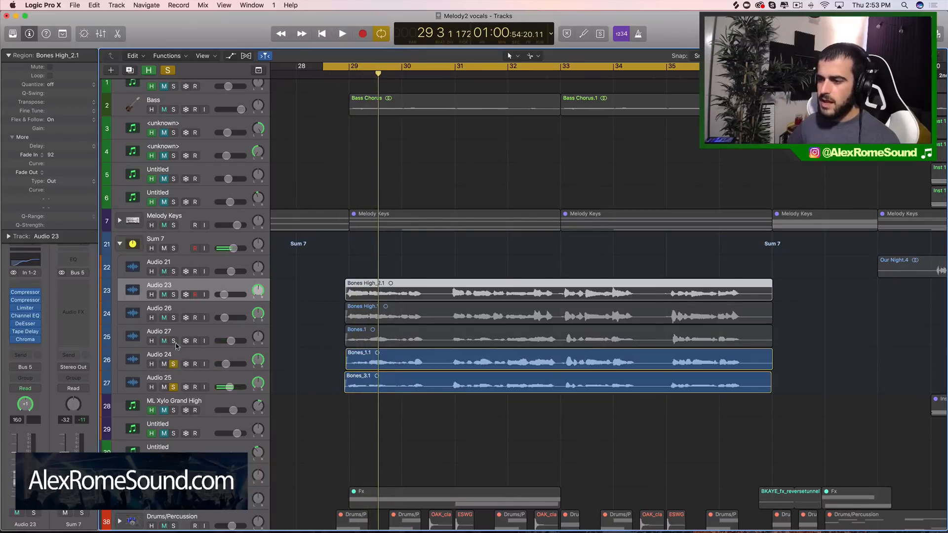
{"action": "left_click", "coordinate": [173, 340]}
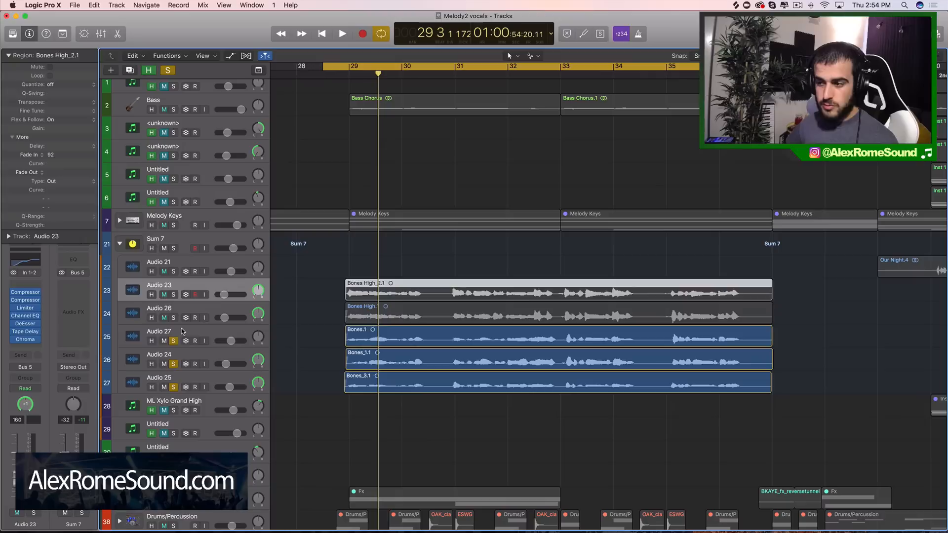
{"action": "left_click", "coordinate": [182, 332]}
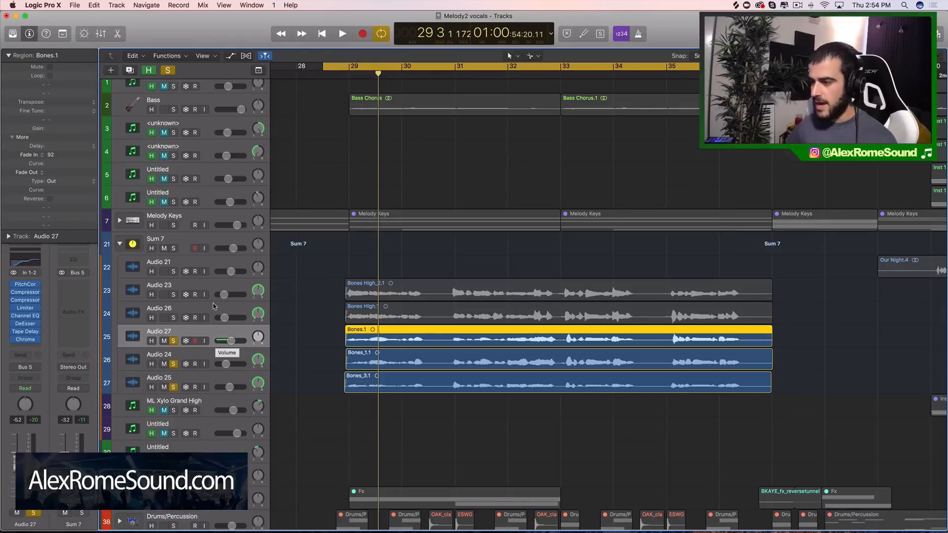
Step: Leave only the Audio 23 and Audio 26 tracks soloed and play the start of their Bones High regions
{"action": "left_click", "coordinate": [188, 312]}
{"action": "left_click", "coordinate": [175, 317]}
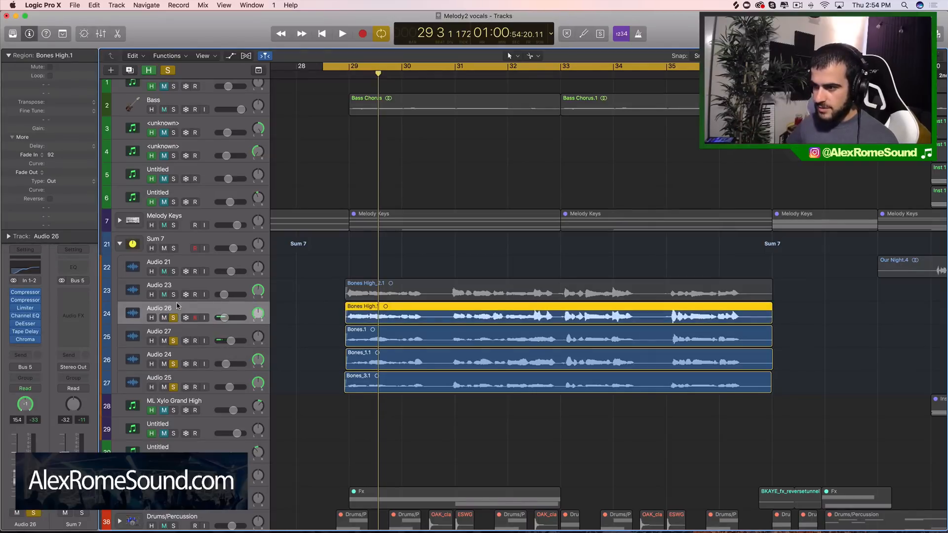
{"action": "left_click", "coordinate": [174, 295]}
{"action": "left_click_drag", "start_coordinate": [175, 340], "coordinate": [174, 387]}
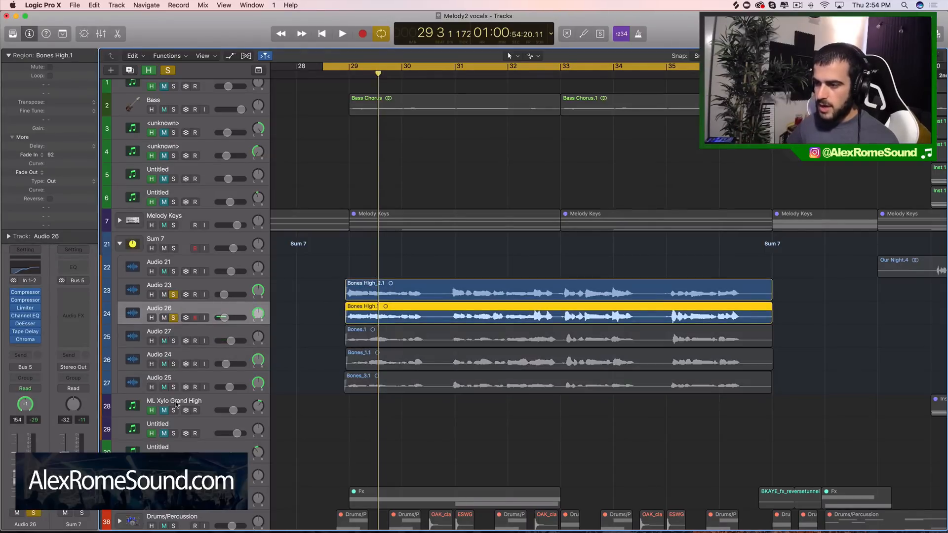
{"action": "key", "text": "space"}
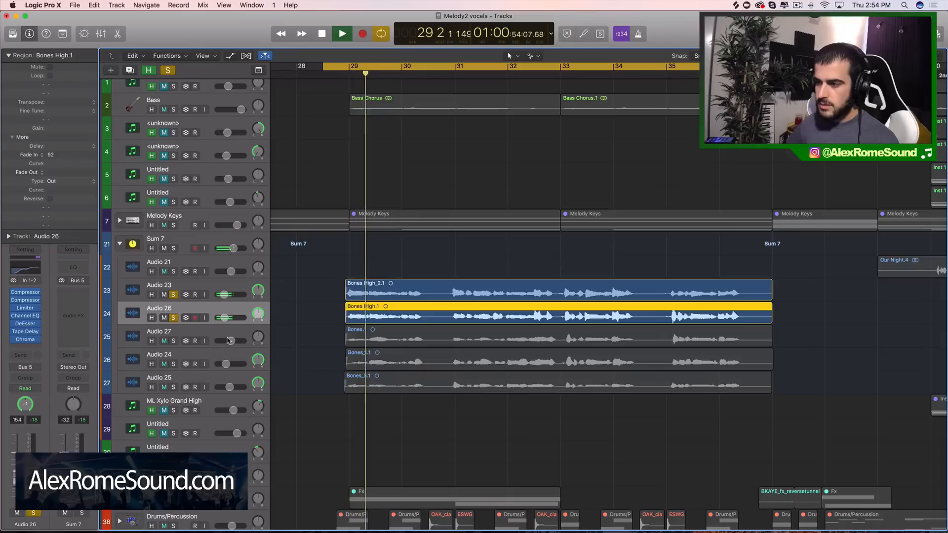
{"action": "key", "text": "space"}
Step: Add Audio 27, Audio 24 and Audio 25 back to the solo and select the regions of the upper four chorus vocal layers
{"action": "left_click_drag", "start_coordinate": [341, 280], "coordinate": [340, 312]}
{"action": "left_click_drag", "start_coordinate": [174, 340], "coordinate": [175, 390]}
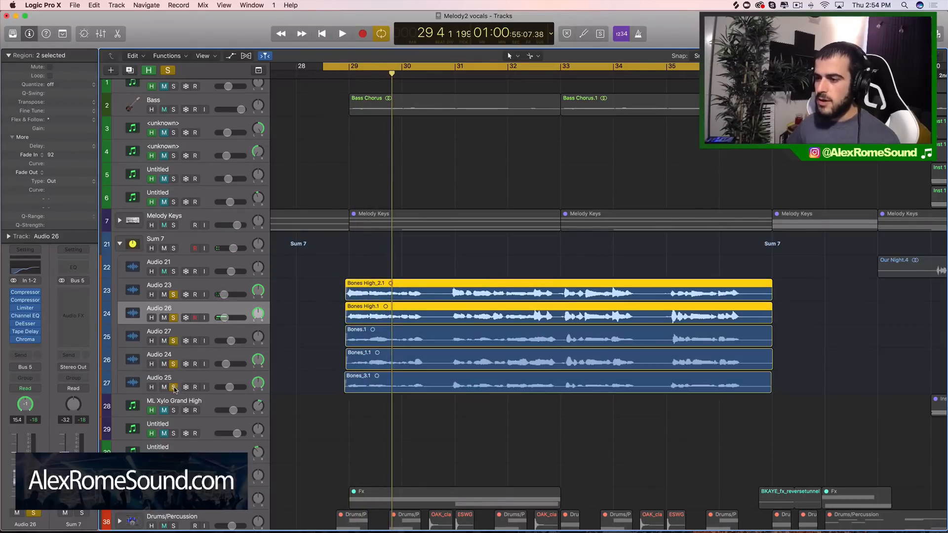
{"action": "left_click", "coordinate": [210, 284]}
{"action": "left_click", "coordinate": [208, 302]}
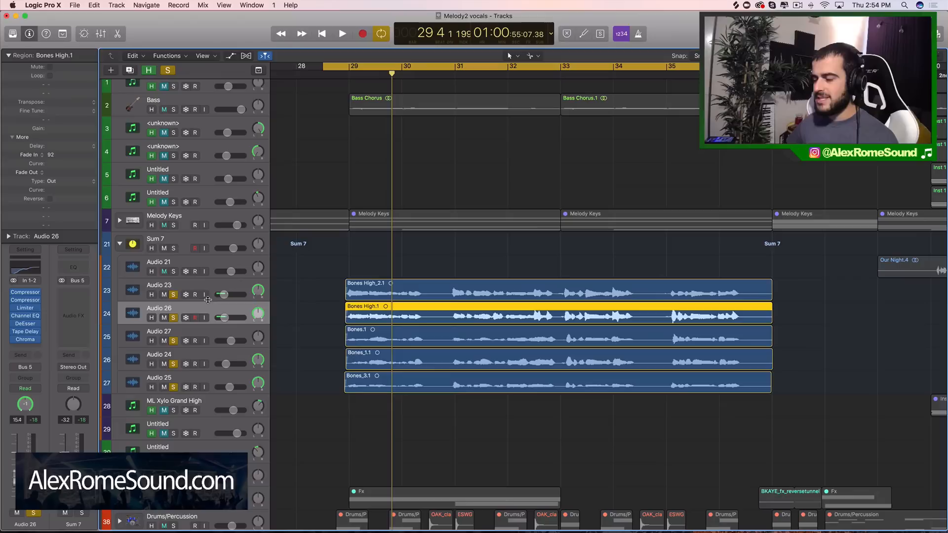
{"action": "left_click", "coordinate": [205, 330]}
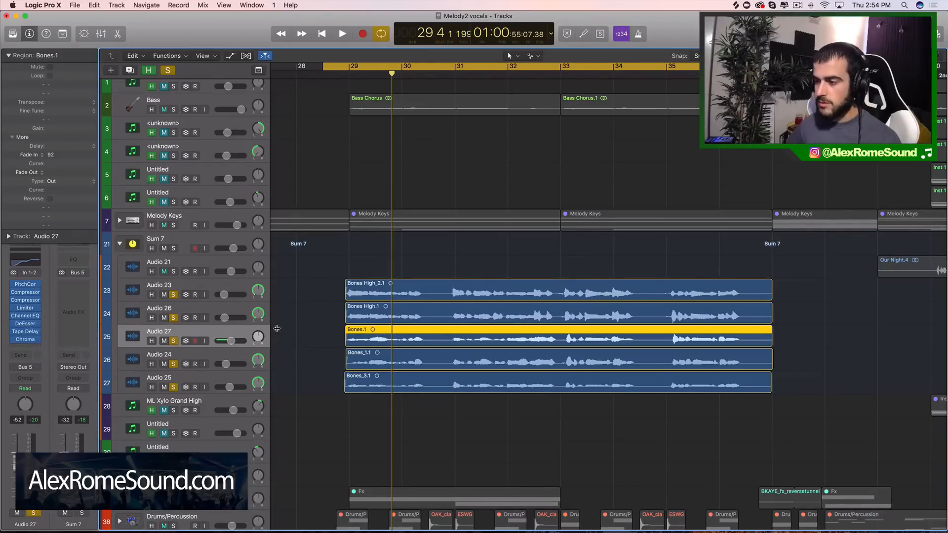
{"action": "left_click_drag", "start_coordinate": [324, 280], "coordinate": [534, 431]}
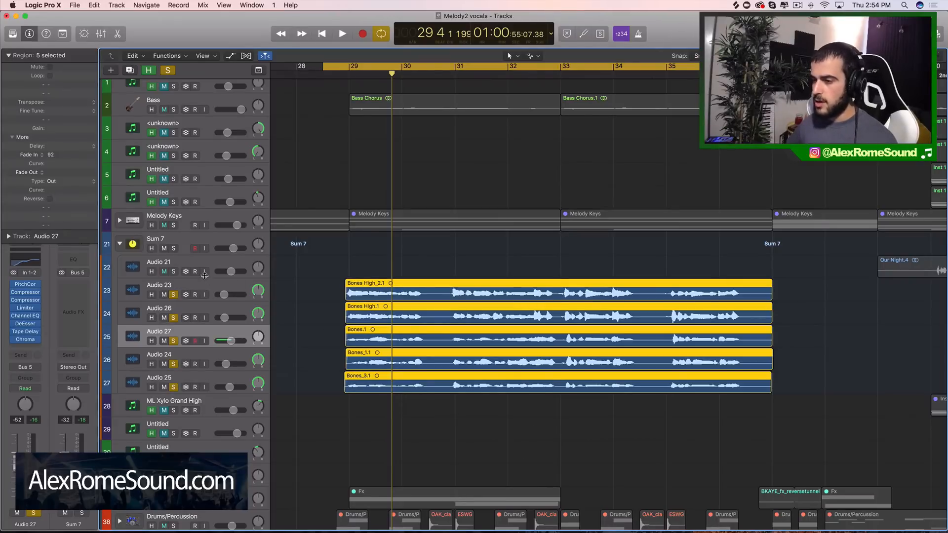
{"action": "left_click_drag", "start_coordinate": [312, 281], "coordinate": [416, 354]}
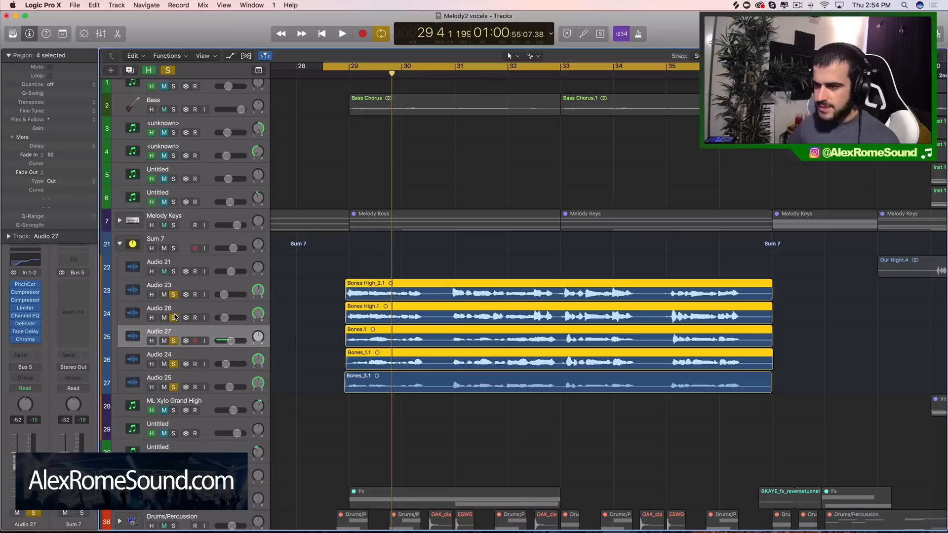
Step: Leave only the Audio 27 track soloed and play its Bones.1 region
{"action": "left_click", "coordinate": [174, 295]}
{"action": "left_click", "coordinate": [174, 317]}
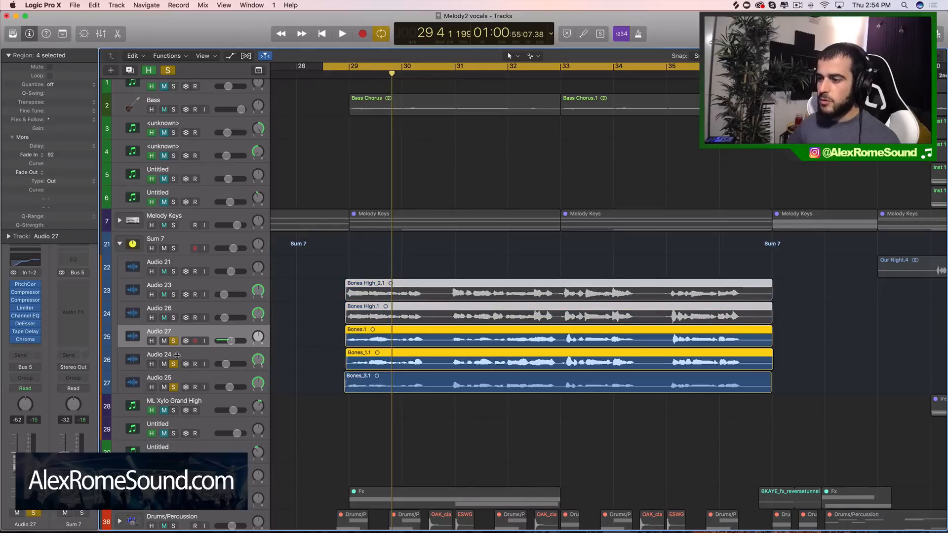
{"action": "left_click", "coordinate": [173, 364]}
{"action": "left_click", "coordinate": [173, 387]}
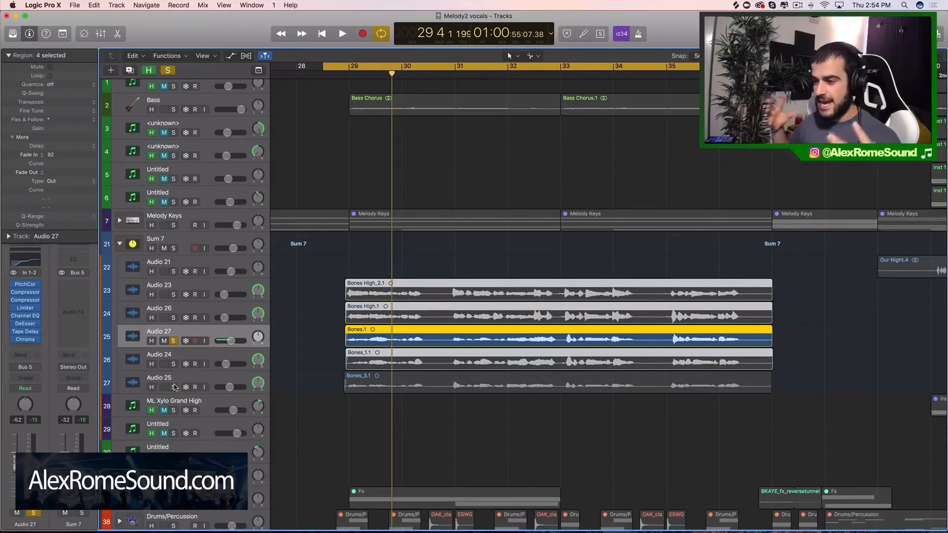
{"action": "key", "text": "space"}
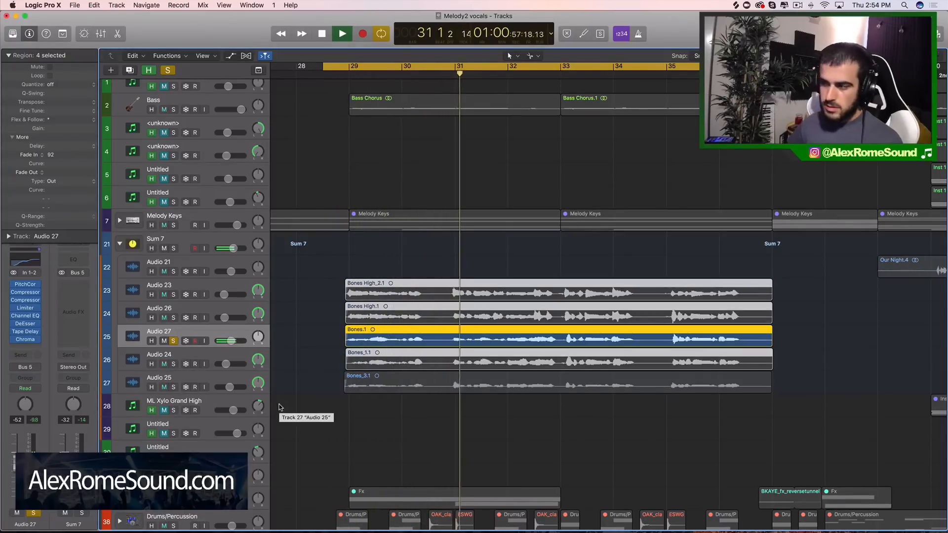
{"action": "key", "text": "space"}
Step: Split all five Bones vocal regions where the first phrase ends, just before 30 3
{"action": "scroll", "coordinate": [453, 326], "scroll_direction": "up", "scroll_amount": 6}
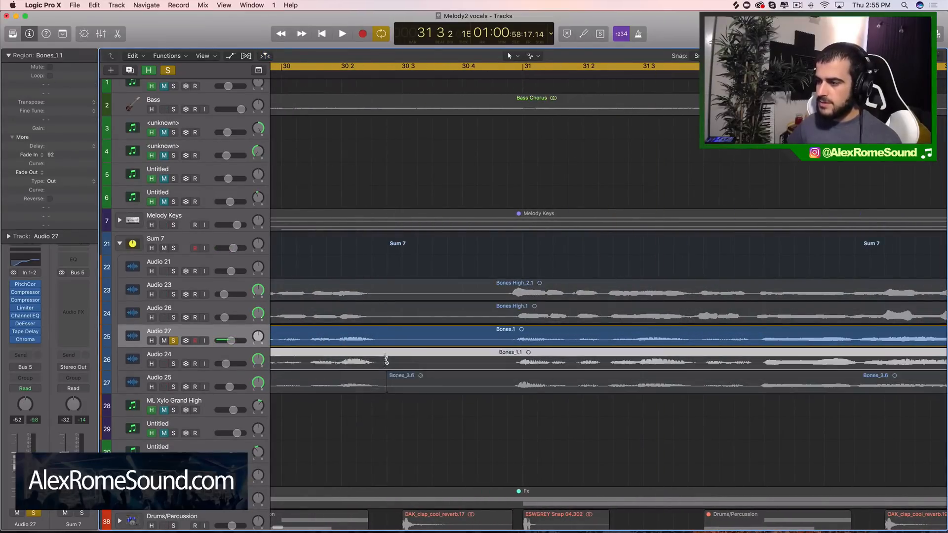
{"action": "left_click", "coordinate": [388, 381]}
{"action": "left_click", "coordinate": [389, 315]}
{"action": "left_click", "coordinate": [388, 292]}
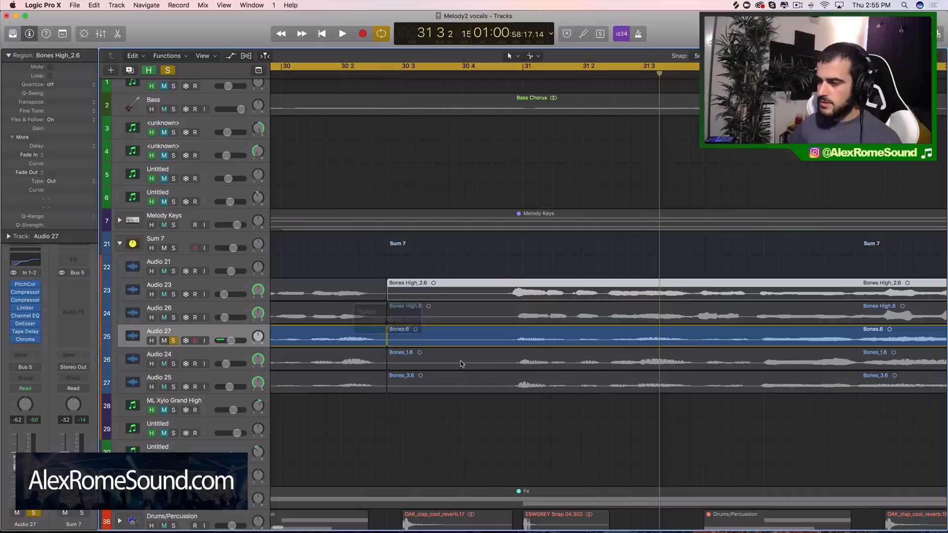
Step: Split the five vocal regions again just before bar 31 and delete the quiet pieces between the cuts
{"action": "left_click", "coordinate": [505, 377]}
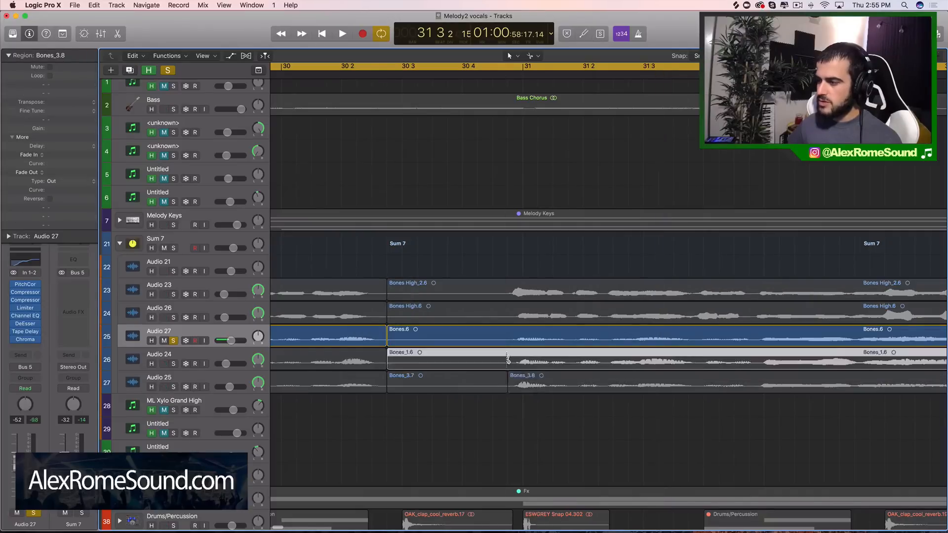
{"action": "left_click", "coordinate": [506, 355]}
{"action": "left_click", "coordinate": [505, 331]}
{"action": "left_click", "coordinate": [505, 315]}
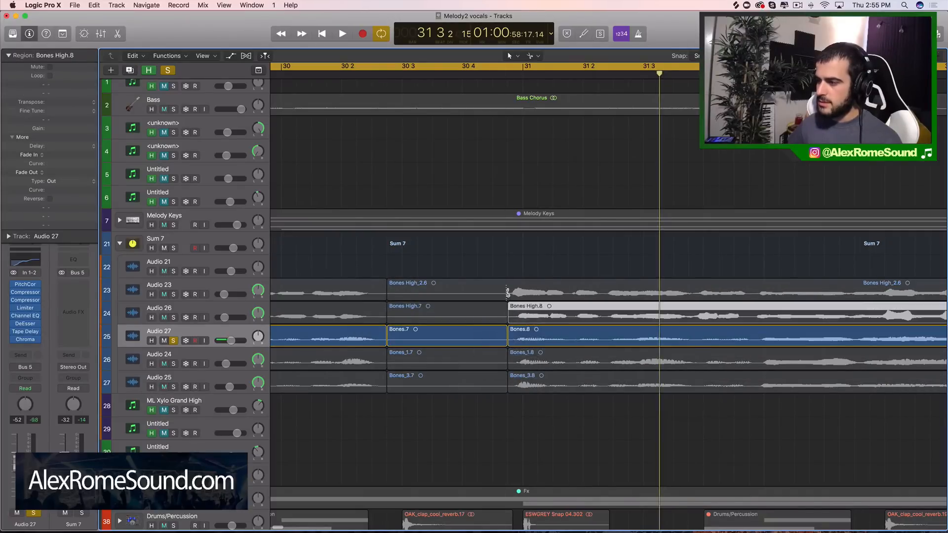
{"action": "left_click", "coordinate": [506, 292]}
{"action": "left_click_drag", "start_coordinate": [502, 275], "coordinate": [435, 450]}
{"action": "key", "text": "Delete"}
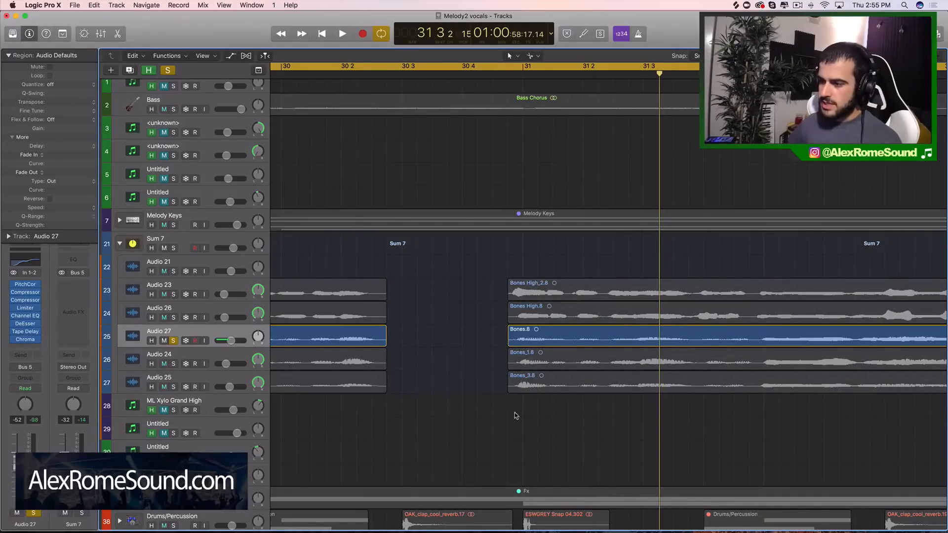
Step: Select all ten chorus vocal regions around the gap and set their fade-out to 12
{"action": "key", "text": "super+Left"}
{"action": "key", "text": "super+Left"}
{"action": "key", "text": "super+Left"}
{"action": "key", "text": "super+Left"}
{"action": "left_click_drag", "start_coordinate": [518, 274], "coordinate": [647, 400]}
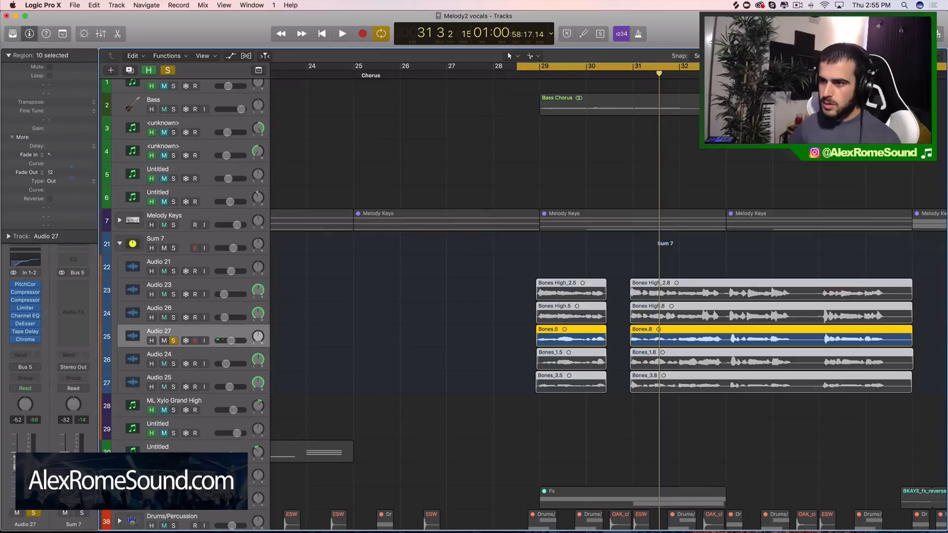
Step: Play the soloed Audio 27 vocal across the gap before bar 31
{"action": "key", "text": "space"}
{"action": "key", "text": "super+Right"}
{"action": "key", "text": "super+Right"}
{"action": "key", "text": "super+Right"}
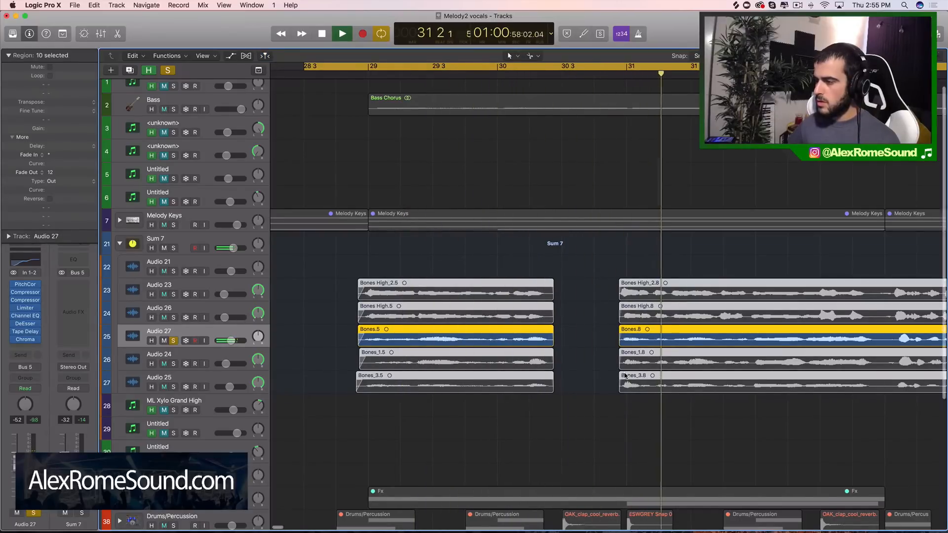
{"action": "key", "text": "space"}
Step: Split the five vocal regions at 34 3 1 1 and at bar 35, and delete the quiet pieces between the cuts
{"action": "key", "text": "super+Left"}
{"action": "key", "text": "super+Left"}
{"action": "key", "text": "super+Left"}
{"action": "key", "text": "super+Left"}
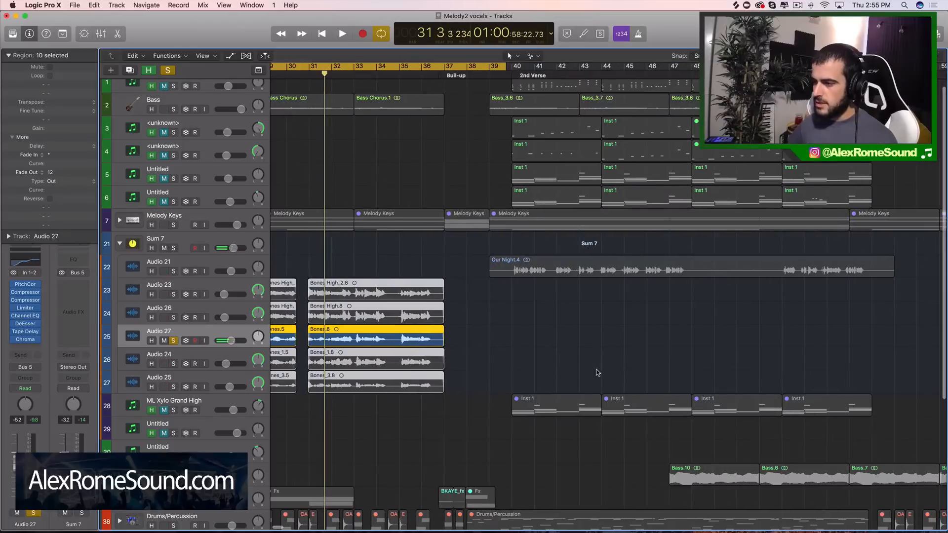
{"action": "key", "text": "super+Right"}
{"action": "key", "text": "super+Right"}
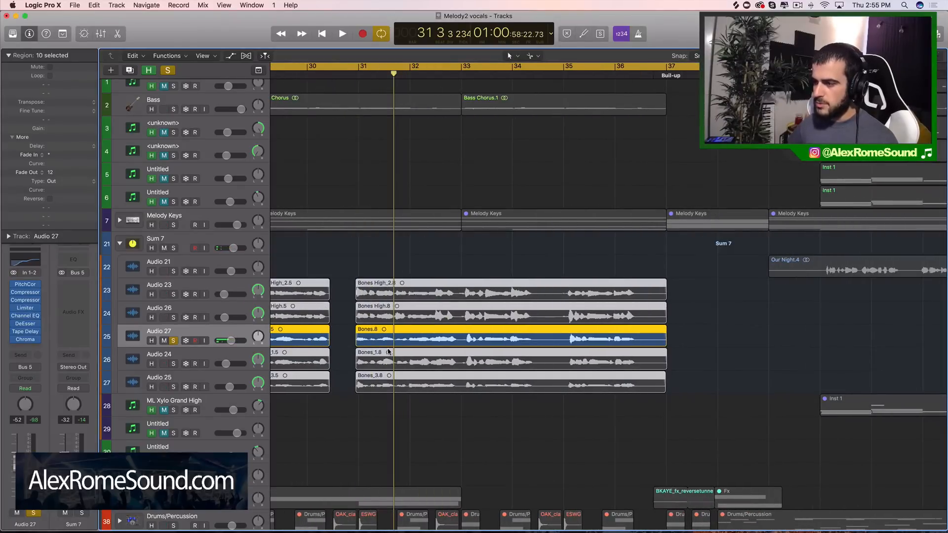
{"action": "key", "text": "super+Right"}
{"action": "key", "text": "super+Right"}
{"action": "scroll", "coordinate": [389, 352], "scroll_direction": "right", "scroll_amount": 5}
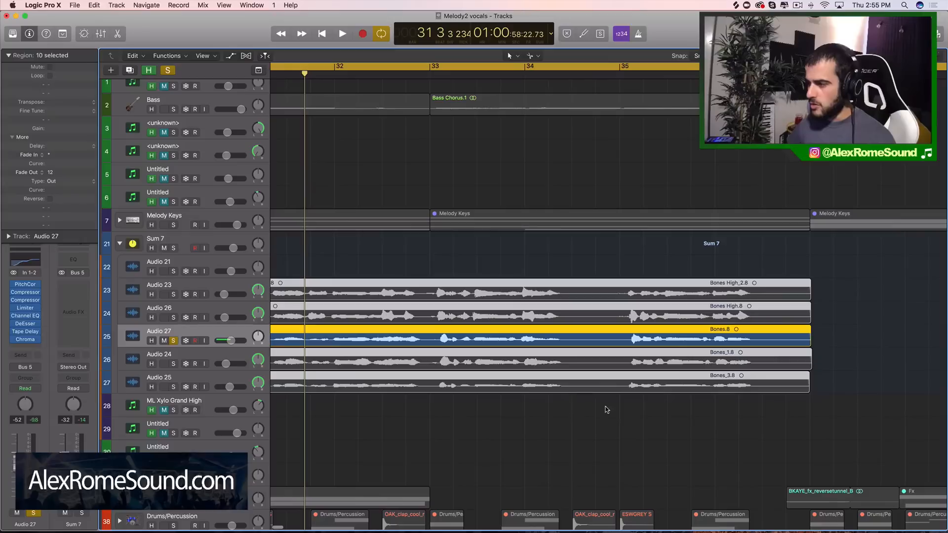
{"action": "left_click", "coordinate": [572, 387]}
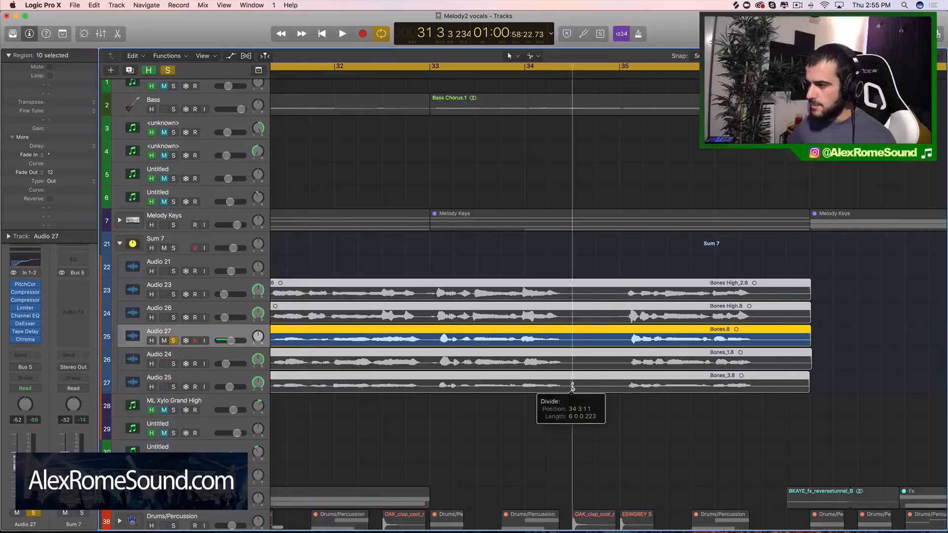
{"action": "left_click", "coordinate": [620, 385], "text": "super"}
{"action": "left_click_drag", "start_coordinate": [605, 410], "coordinate": [602, 247]}
{"action": "key", "text": "Delete"}
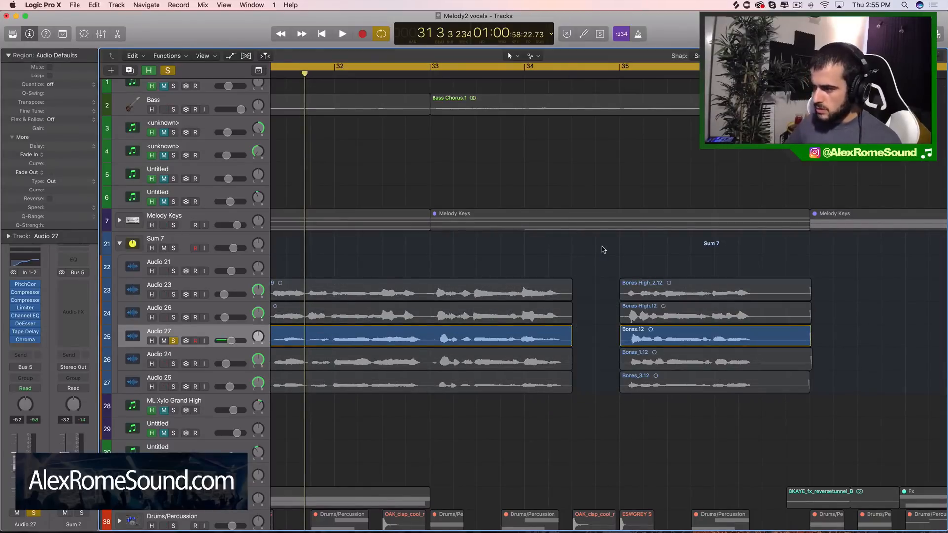
Step: Examine the separated phrases of the five chorus vocal tracks from bar 29 to bar 37
{"action": "scroll", "coordinate": [603, 340], "scroll_direction": "left", "scroll_amount": 4}
{"action": "key", "text": "super+Left"}
{"action": "key", "text": "super+Left"}
{"action": "key", "text": "super+Left"}
{"action": "key", "text": "super+Left"}
{"action": "key", "text": "super+Left"}
{"action": "key", "text": "super+Left"}
{"action": "key", "text": "super+Left"}
{"action": "scroll", "coordinate": [603, 340], "scroll_direction": "left", "scroll_amount": 5}
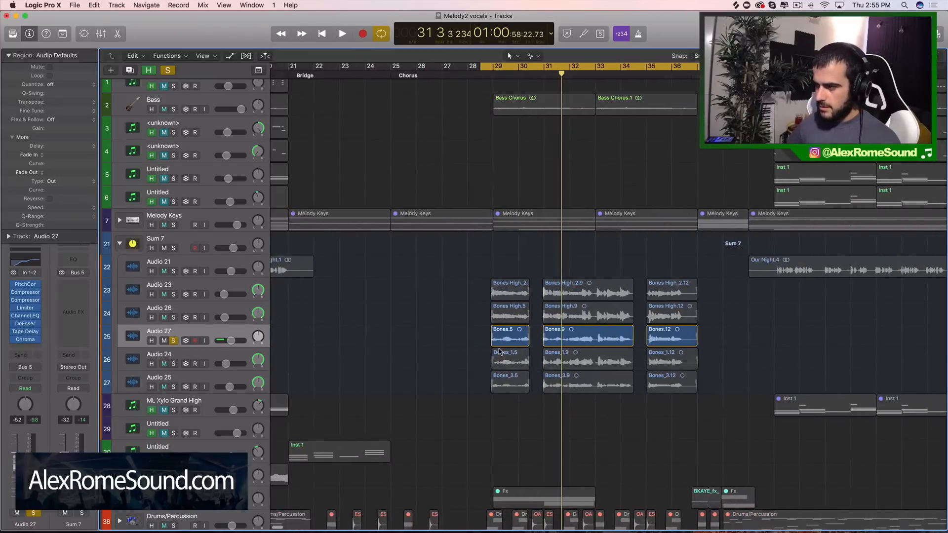
{"action": "key", "text": "super+Right"}
{"action": "key", "text": "super+Right"}
{"action": "key", "text": "super+Right"}
{"action": "key", "text": "super+Right"}
{"action": "key", "text": "super+Right"}
{"action": "key", "text": "super+Right"}
{"action": "key", "text": "super+Left"}
{"action": "key", "text": "super+Left"}
{"action": "key", "text": "super+Left"}
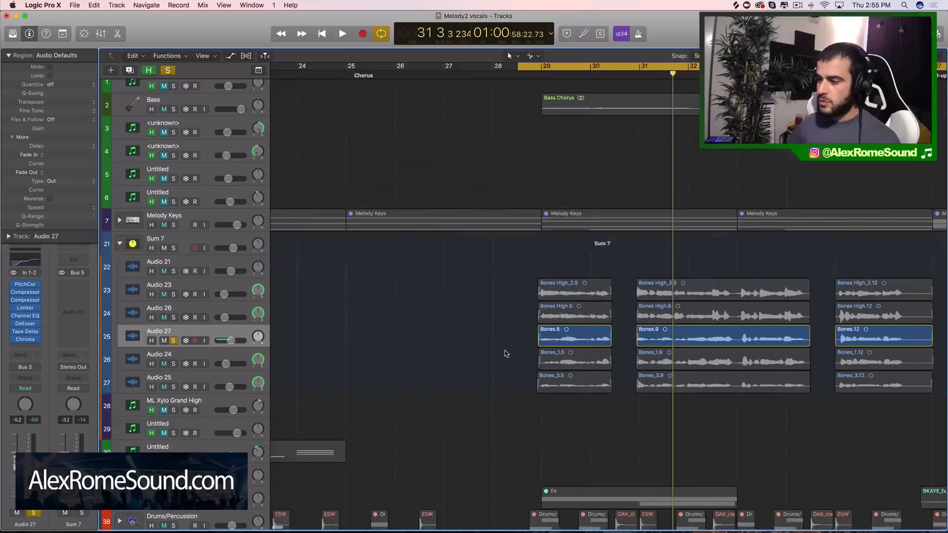
{"action": "scroll", "coordinate": [505, 353], "scroll_direction": "right", "scroll_amount": 3}
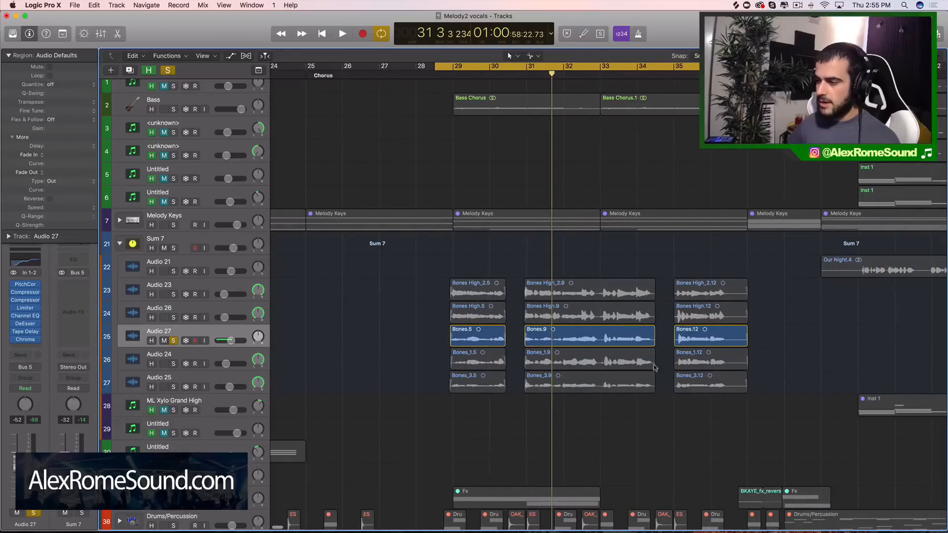
Step: Solo the Audio 24 track alongside Audio 27 and play the start of the first chorus phrase
{"action": "left_click", "coordinate": [173, 356]}
{"action": "left_click", "coordinate": [174, 364]}
{"action": "key", "text": "space"}
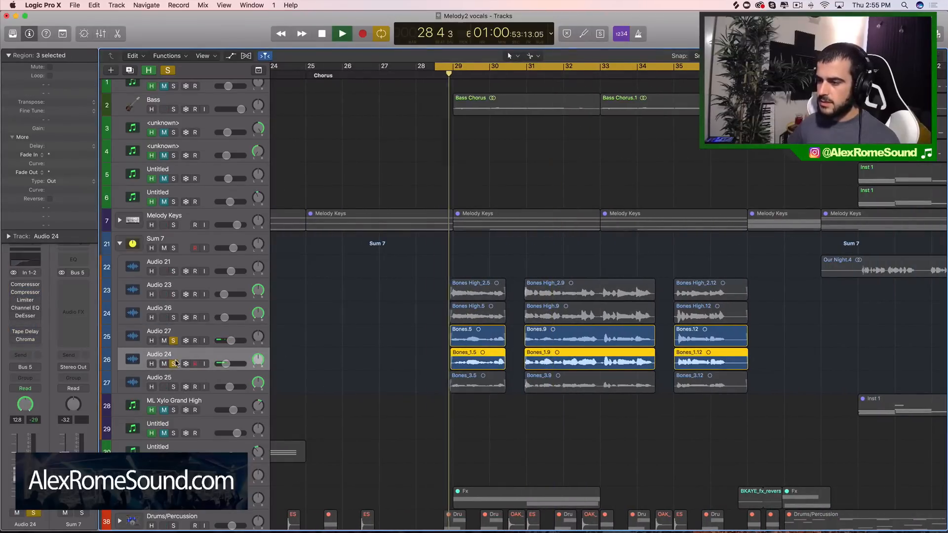
{"action": "key", "text": "space"}
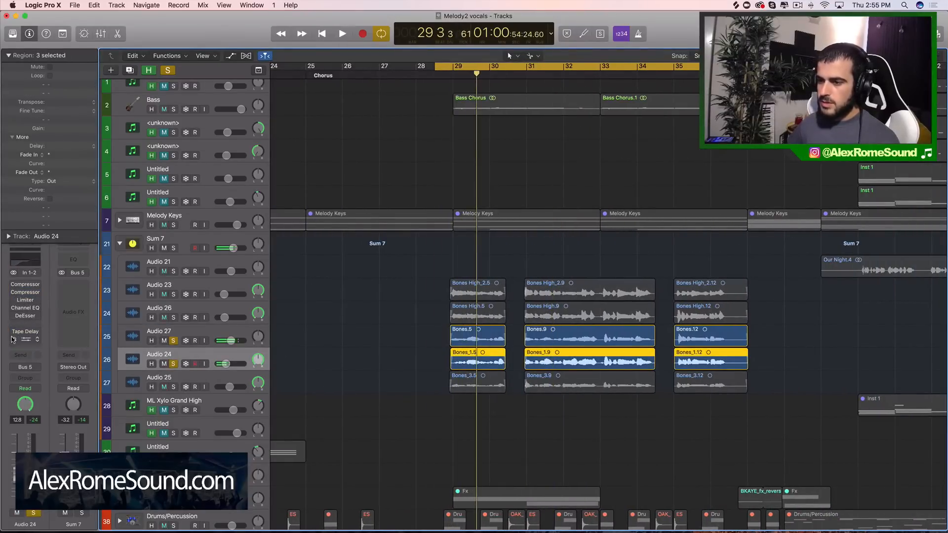
Step: Enable all the plug-ins on Audio 24 and leave only that track soloed
{"action": "left_click_drag", "start_coordinate": [13, 339], "coordinate": [14, 281]}
{"action": "left_click", "coordinate": [174, 342]}
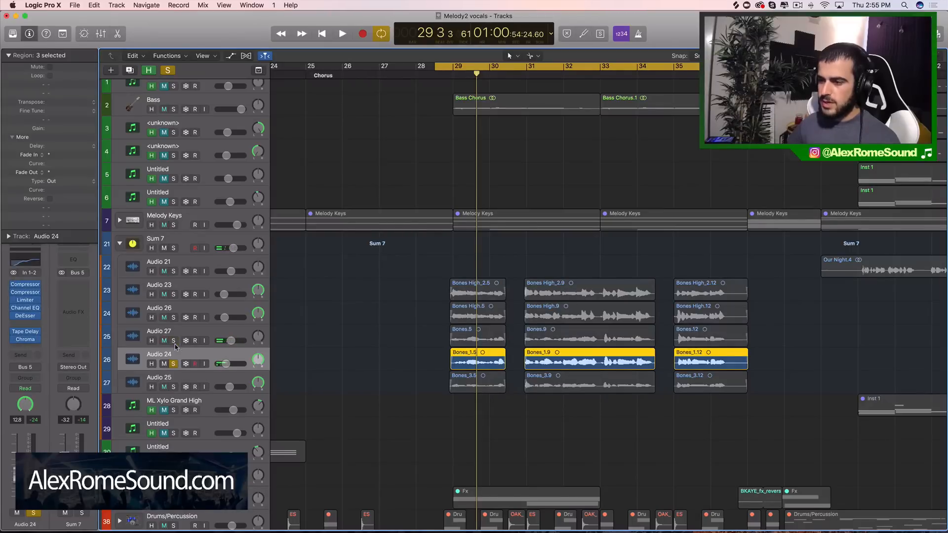
Step: Play the start of Audio 24 with all its plug-ins bypassed and re-enable them
{"action": "left_click", "coordinate": [13, 335]}
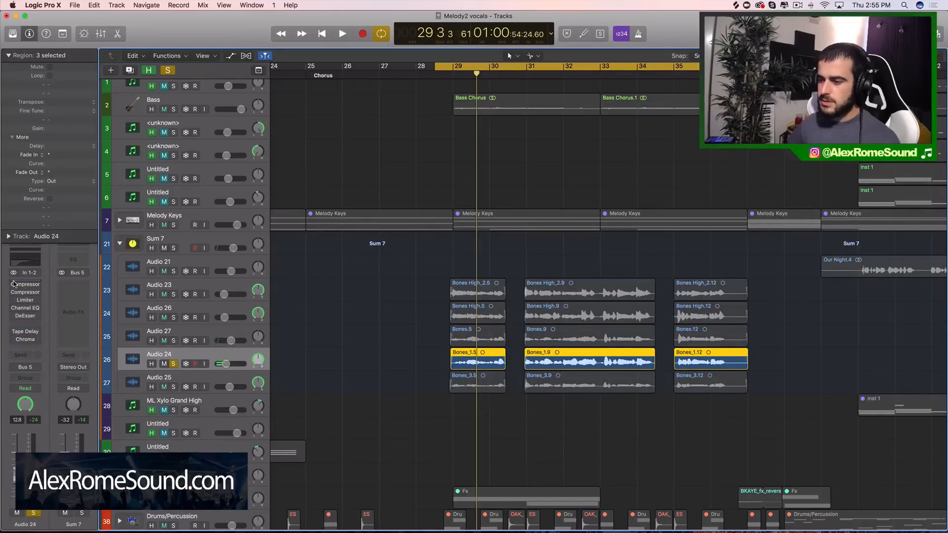
{"action": "key", "text": "space"}
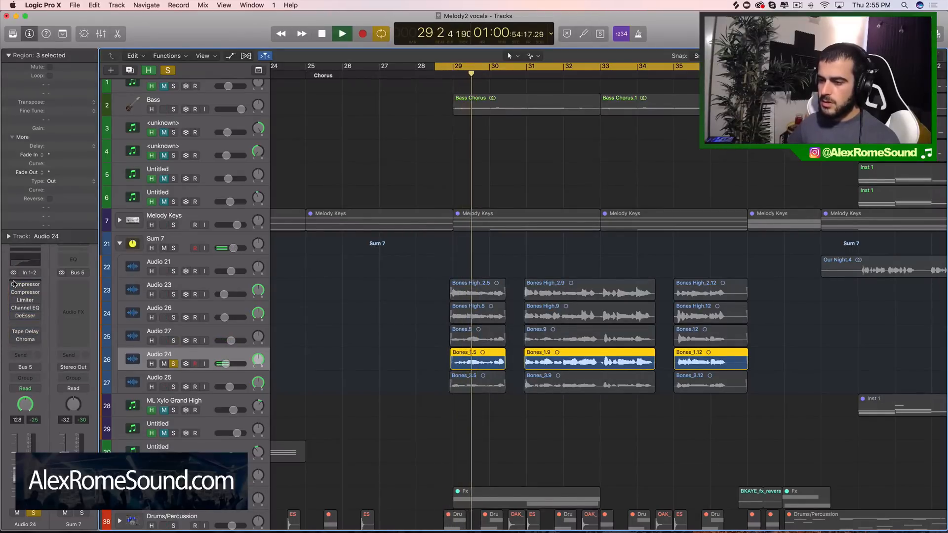
{"action": "key", "text": "space"}
{"action": "left_click_drag", "start_coordinate": [15, 342], "coordinate": [15, 268]}
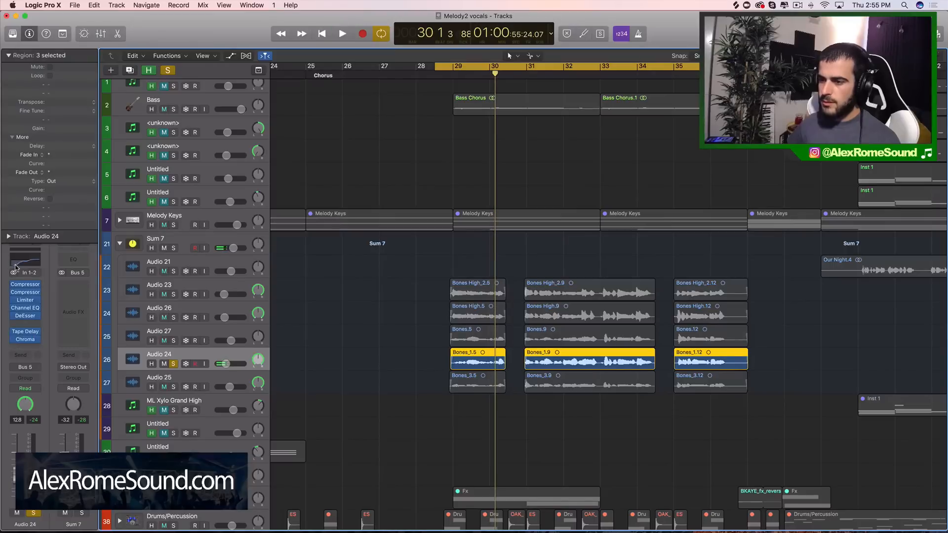
Step: Play the soloed Audio 24 vocal with its plug-ins enabled from around bar 30 and view the end of its first phrase
{"action": "key", "text": "space"}
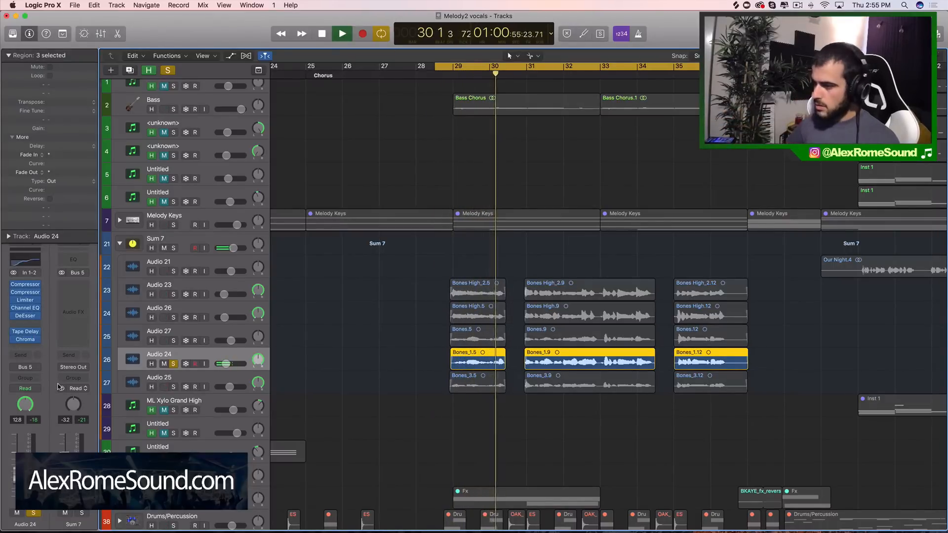
{"action": "key", "text": "space"}
{"action": "key", "text": "super+Right"}
{"action": "key", "text": "super+Right"}
{"action": "key", "text": "super+Right"}
{"action": "key", "text": "super+Right"}
{"action": "key", "text": "super+Right"}
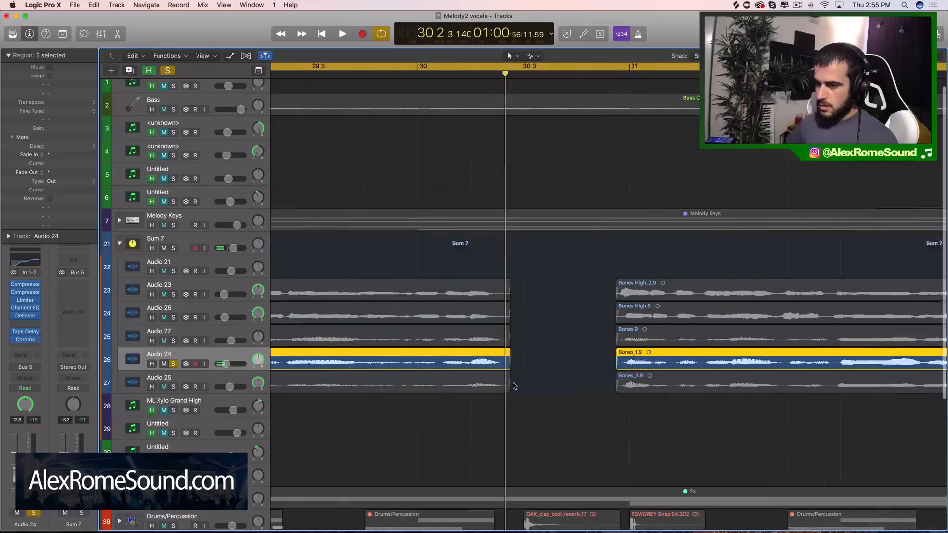
{"action": "scroll", "coordinate": [514, 386], "scroll_direction": "left", "scroll_amount": 3}
Step: Insert a Chorus modulation plug-in on Audio 24 between the DeEsser and the Tape Delay
{"action": "left_click", "coordinate": [23, 324]}
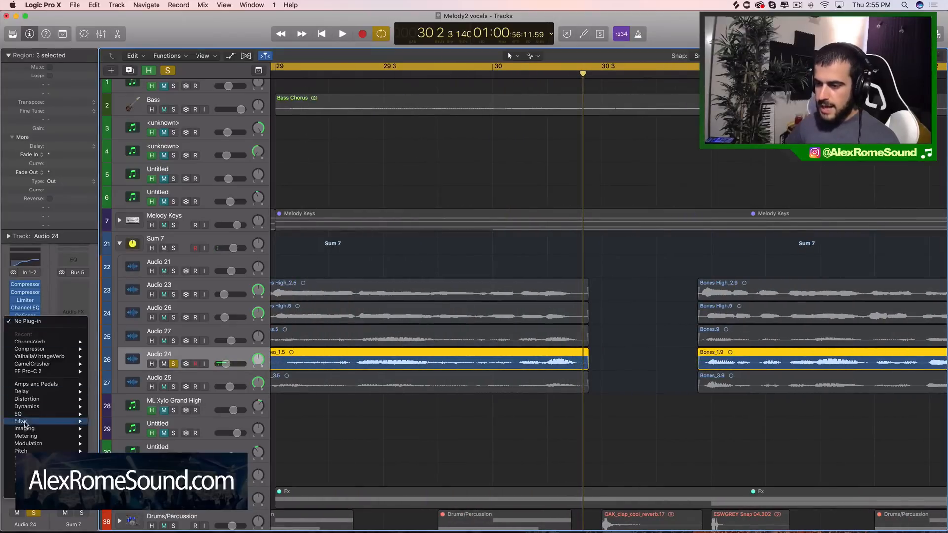
{"action": "mouse_move", "coordinate": [35, 444]}
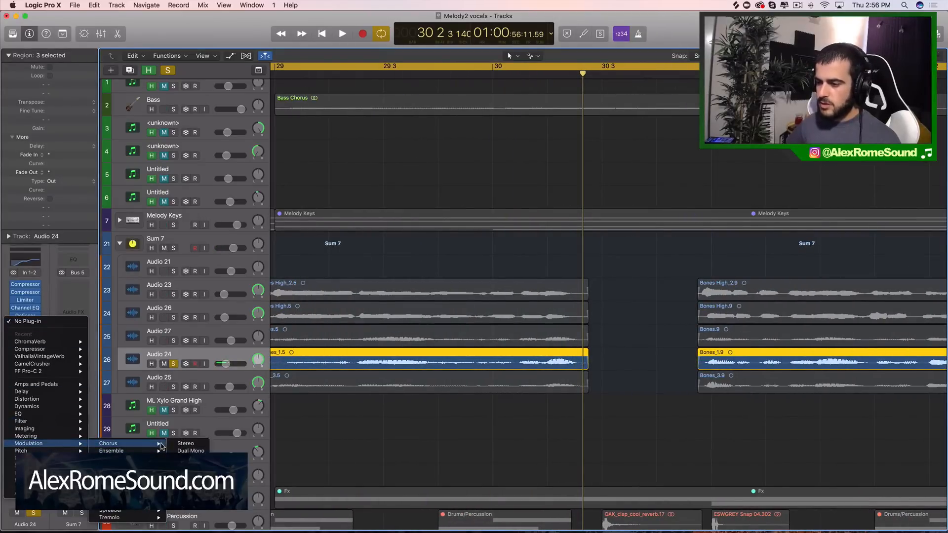
{"action": "left_click", "coordinate": [360, 444]}
{"action": "scroll", "coordinate": [364, 441], "scroll_direction": "left", "scroll_amount": 8}
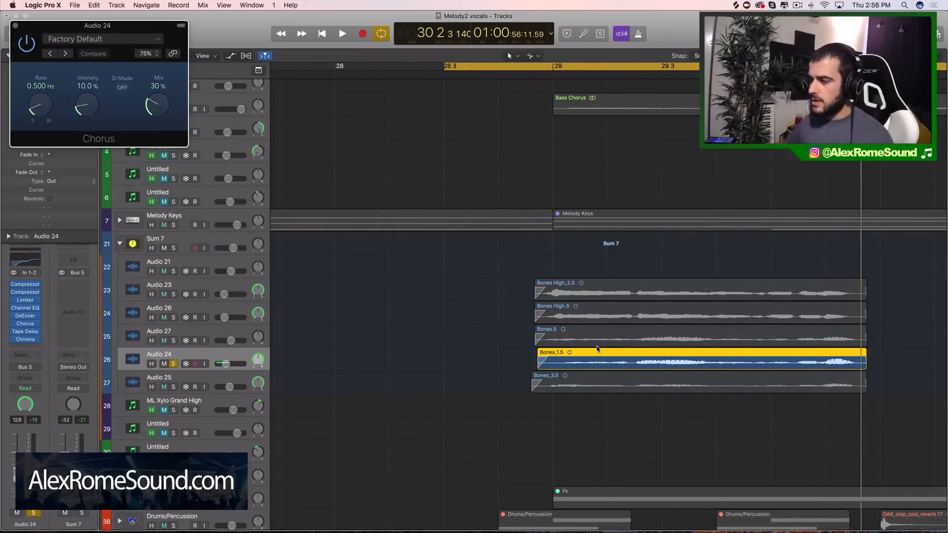
Step: Set the Chorus on Audio 24 to 95% intensity and 100% mix and close its window
{"action": "scroll", "coordinate": [461, 337], "scroll_direction": "right", "scroll_amount": 2}
{"action": "left_click_drag", "start_coordinate": [460, 337], "coordinate": [568, 335]}
{"action": "scroll", "coordinate": [494, 321], "scroll_direction": "right", "scroll_amount": 3}
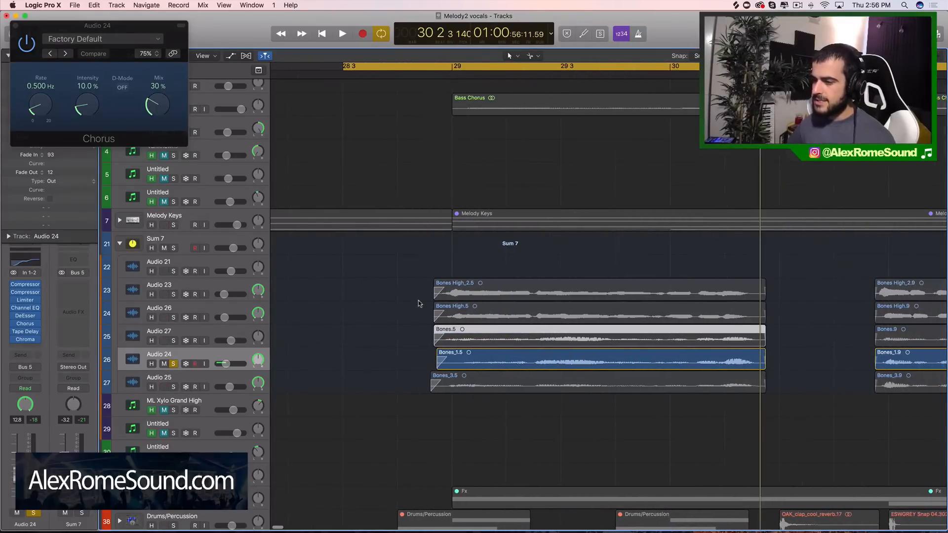
{"action": "left_click", "coordinate": [210, 357]}
{"action": "left_click_drag", "start_coordinate": [101, 112], "coordinate": [129, 78]}
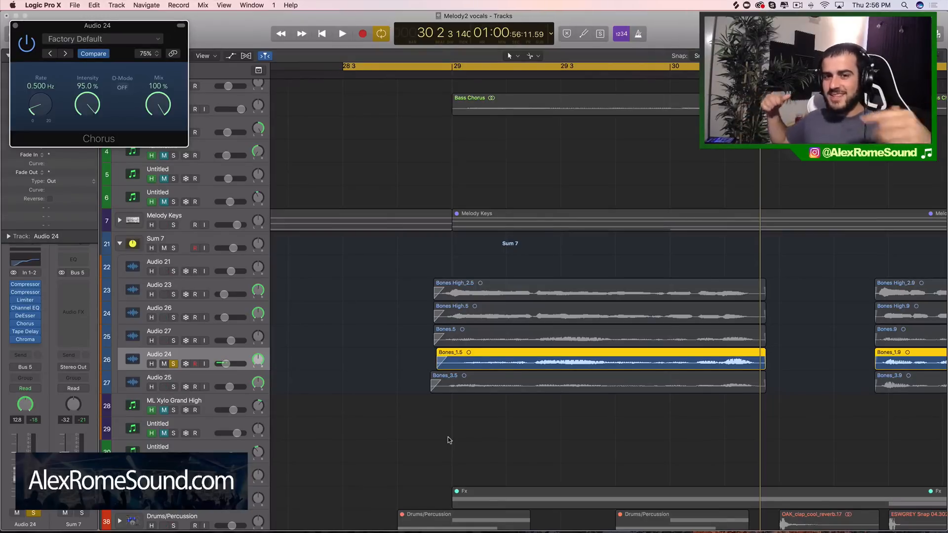
{"action": "left_click", "coordinate": [15, 26]}
Step: Solo Audio 27 together with Audio 24 and play the first phrase, lowering Audio 24's volume and raising it again
{"action": "left_click", "coordinate": [173, 341]}
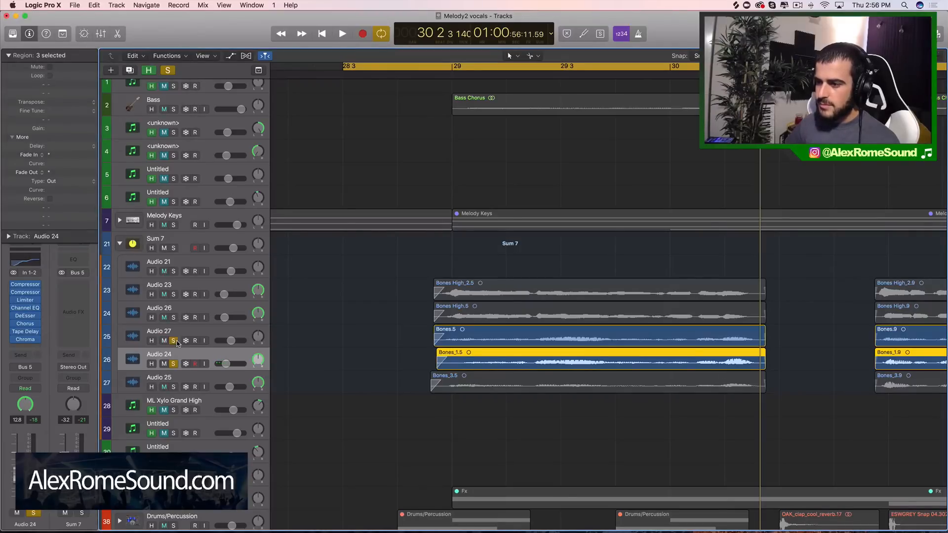
{"action": "left_click_drag", "start_coordinate": [240, 365], "coordinate": [219, 365]}
{"action": "key", "text": "space"}
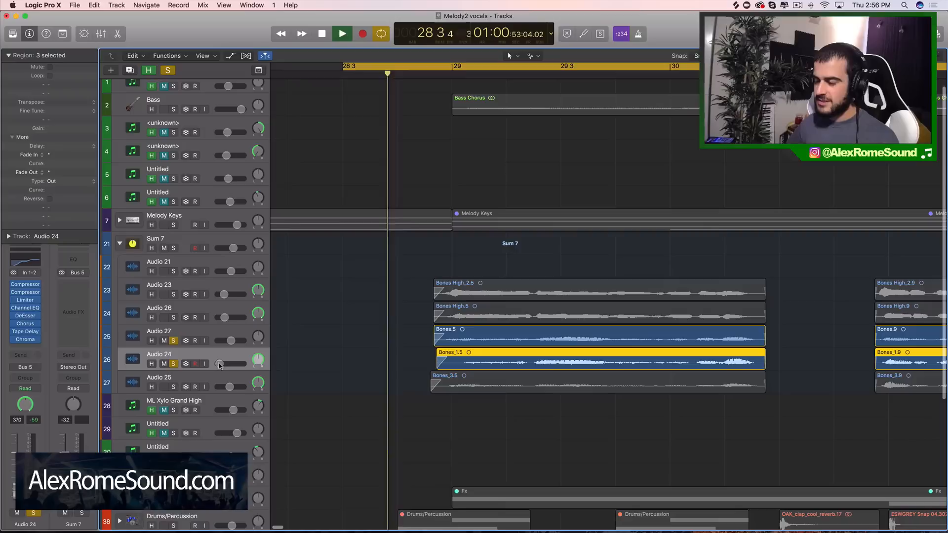
{"action": "left_click_drag", "start_coordinate": [220, 365], "coordinate": [226, 364]}
{"action": "key", "text": "space"}
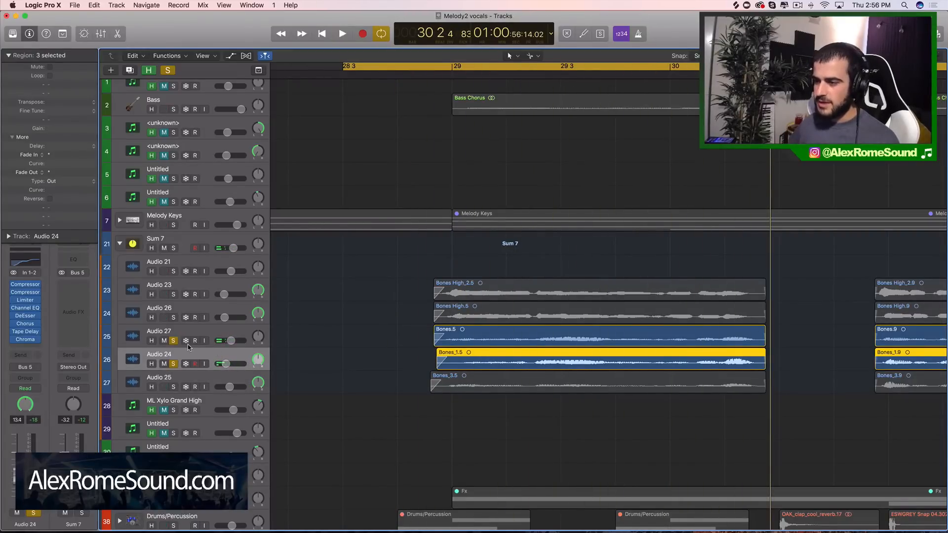
{"action": "key", "text": "space"}
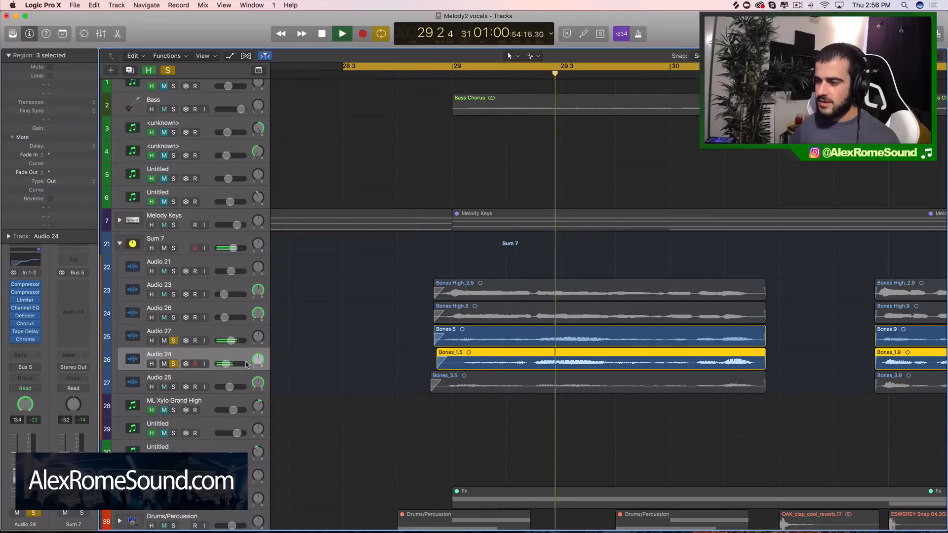
{"action": "key", "text": "space"}
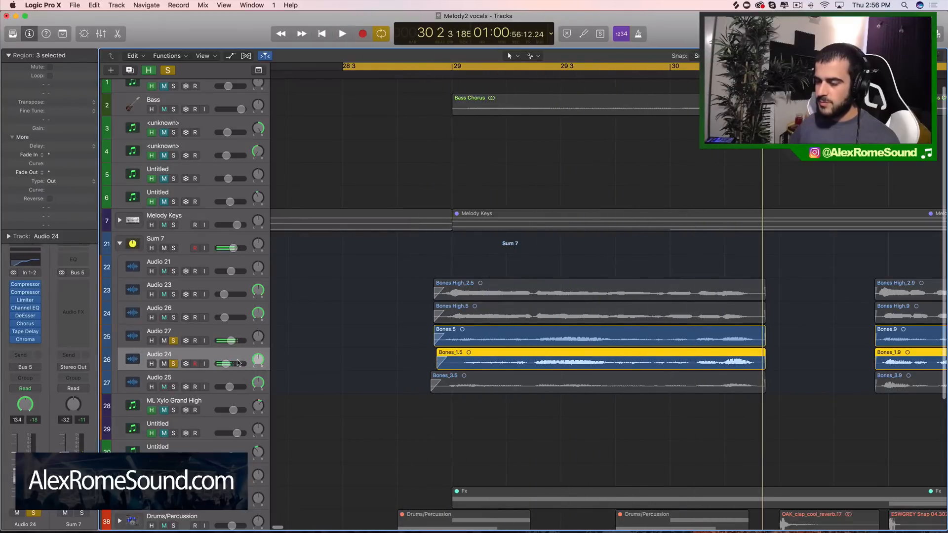
Step: Bypass the Tape Delay and Chroma plug-ins on Audio 24 and Audio 27
{"action": "left_click", "coordinate": [13, 339]}
{"action": "left_click", "coordinate": [13, 331]}
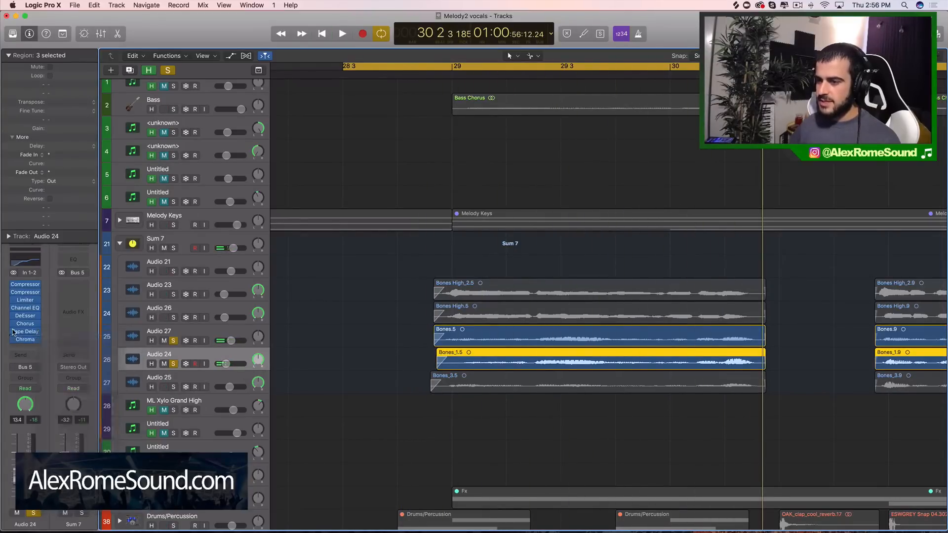
{"action": "left_click", "coordinate": [14, 331]}
{"action": "left_click", "coordinate": [13, 332]}
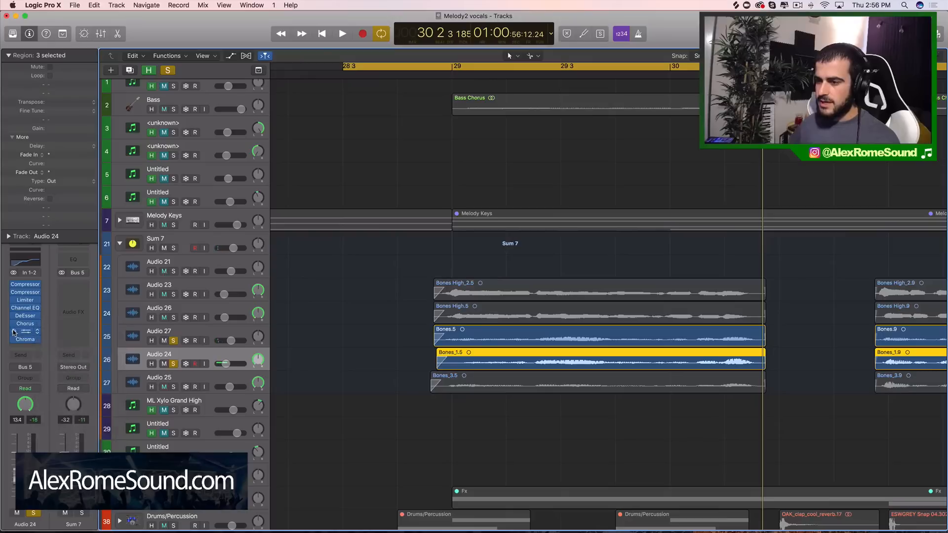
{"action": "left_click", "coordinate": [223, 335]}
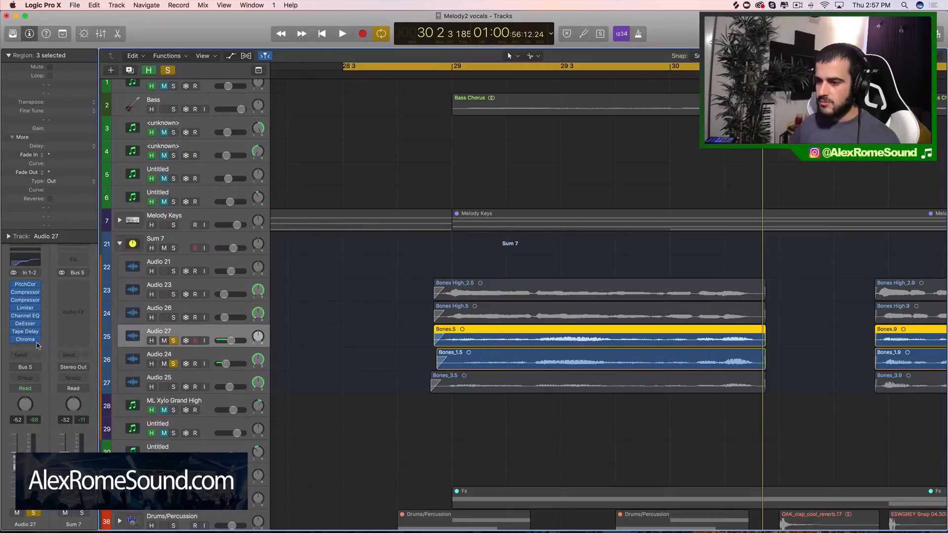
Step: Play Audio 27 alone with Audio 24 muted, and solo Audio 24 alongside it again
{"action": "left_click", "coordinate": [166, 365]}
{"action": "key", "text": "space"}
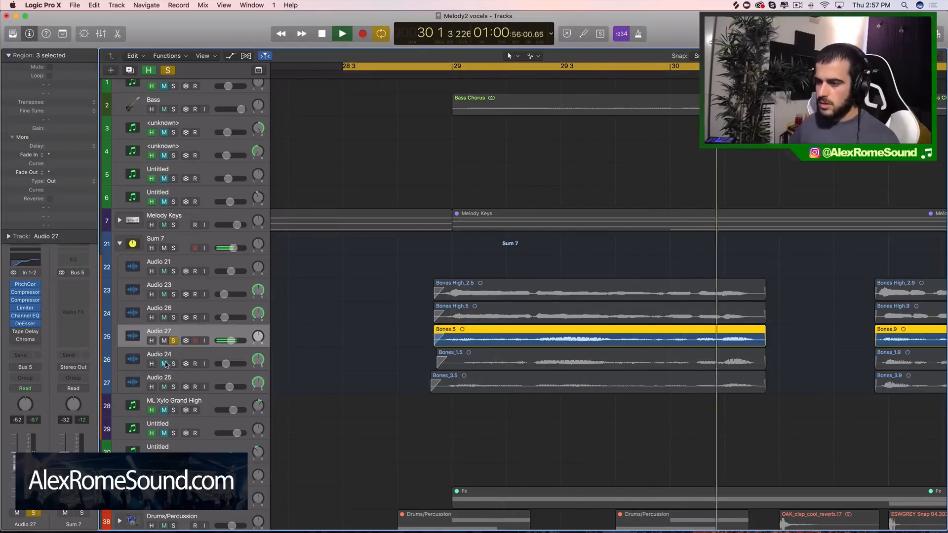
{"action": "key", "text": "space"}
{"action": "left_click", "coordinate": [173, 364]}
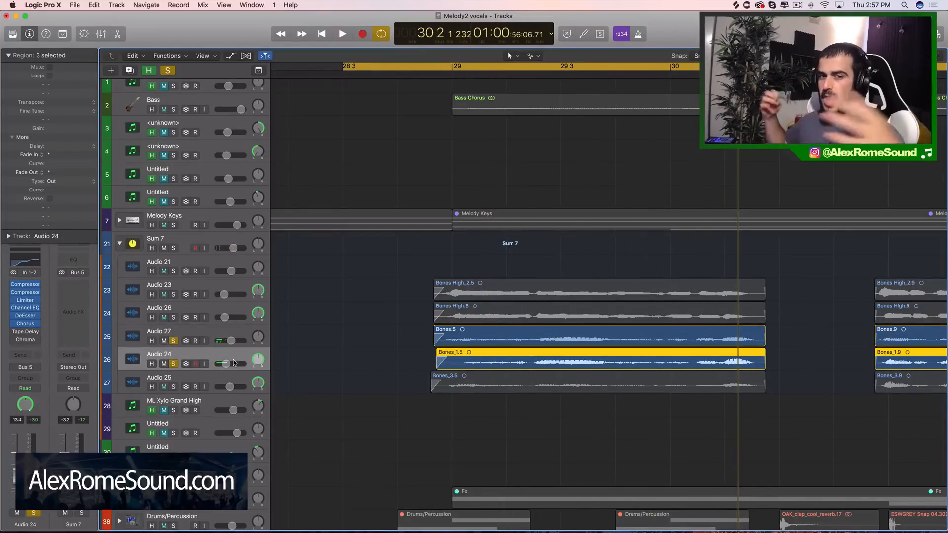
Step: Play the first phrase of Audio 27 and Audio 24 together and review the Chorus settings on Audio 24
{"action": "key", "text": "space"}
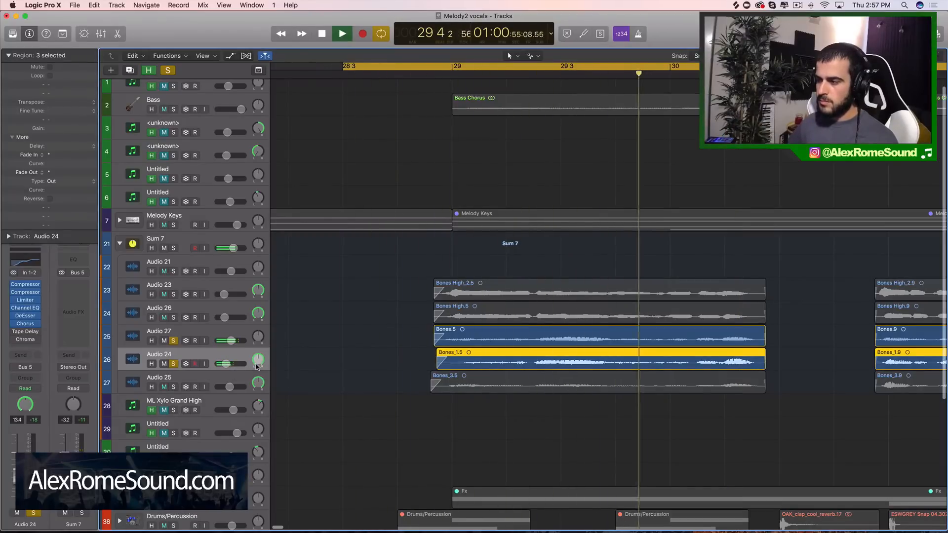
{"action": "key", "text": "space"}
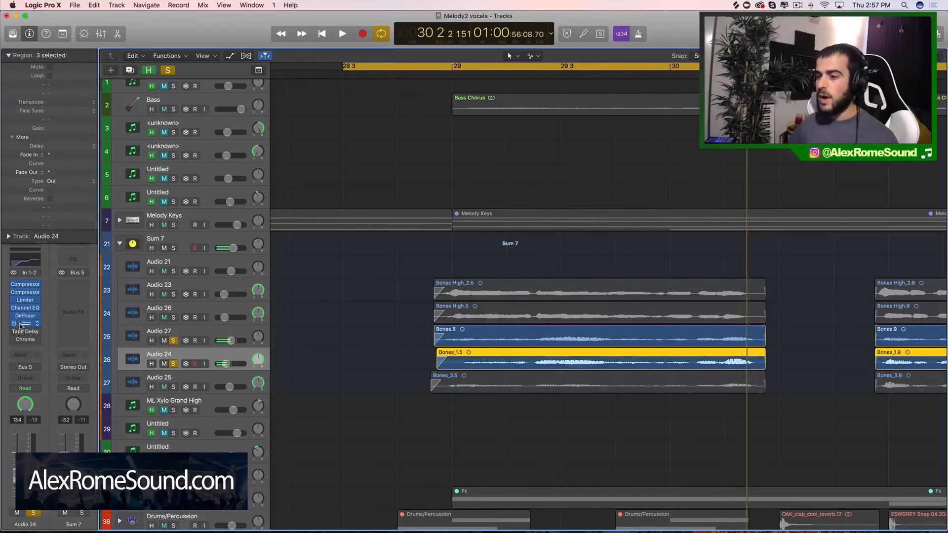
{"action": "left_click", "coordinate": [23, 324]}
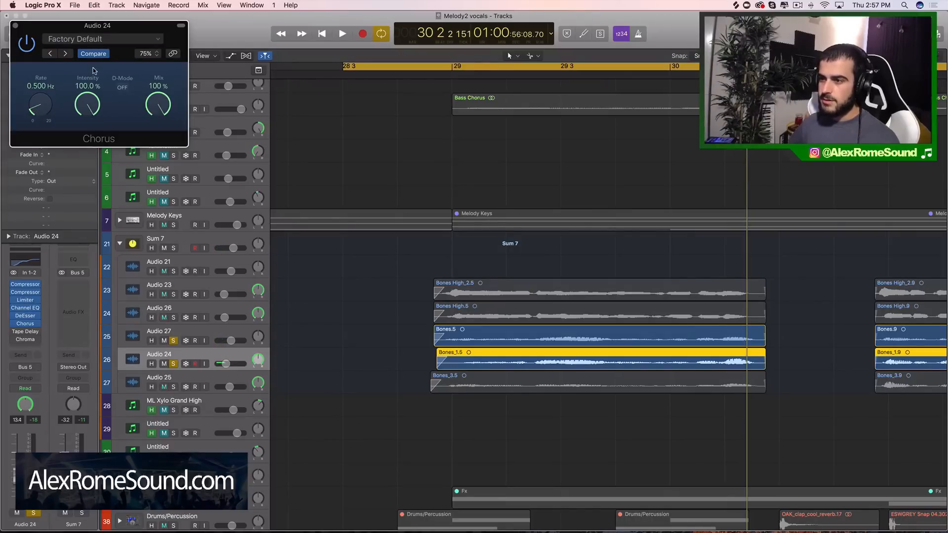
{"action": "left_click", "coordinate": [15, 25]}
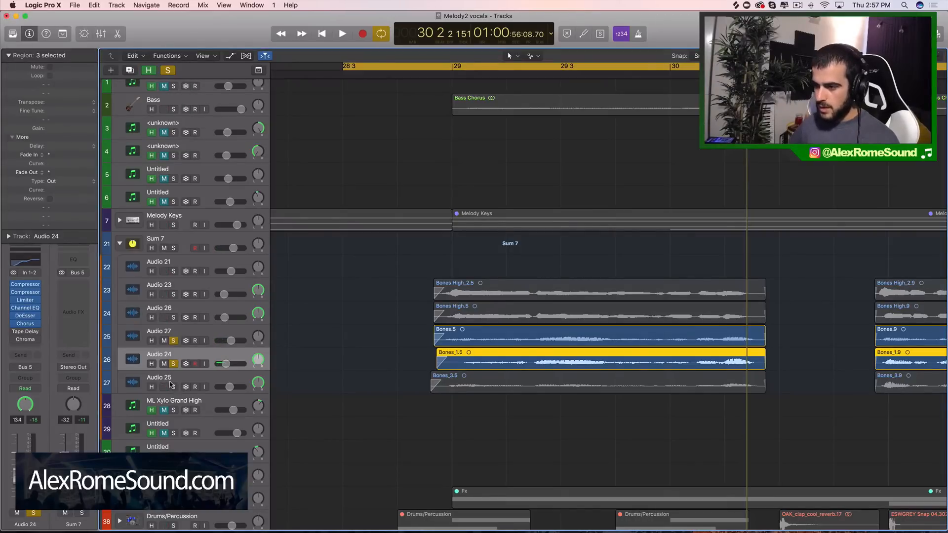
Step: Leave only Audio 25 soloed and play the start of its first phrase
{"action": "left_click", "coordinate": [174, 388]}
{"action": "left_click", "coordinate": [275, 383]}
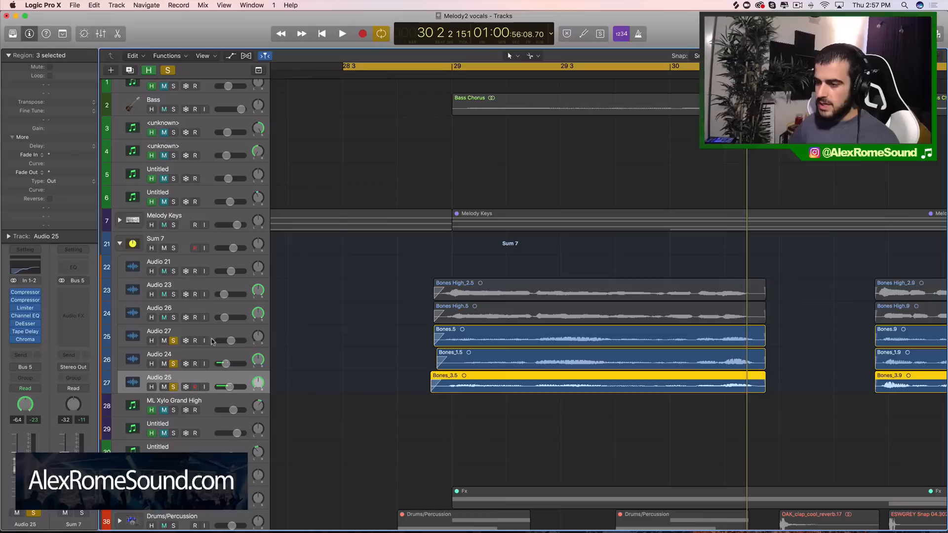
{"action": "left_click", "coordinate": [174, 364]}
{"action": "left_click", "coordinate": [173, 341]}
{"action": "key", "text": "space"}
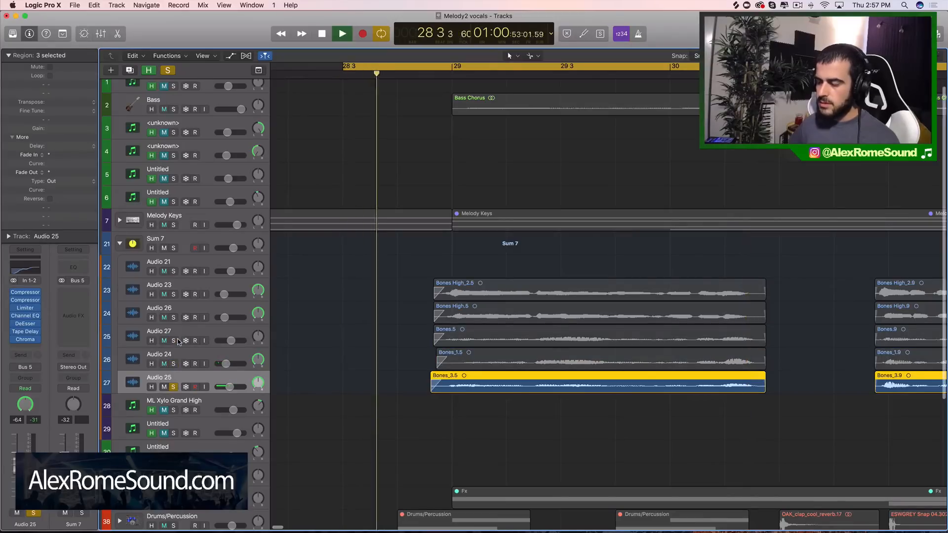
{"action": "key", "text": "space"}
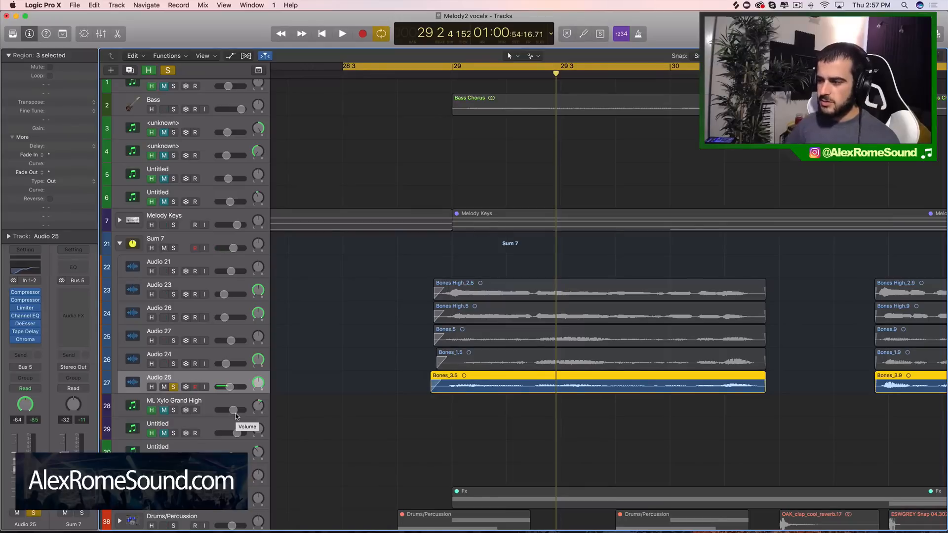
Step: Compare the first-phrase regions Bones.5, Bones_1.5 and Bones_3.5 on Audio 27, Audio 24 and Audio 25
{"action": "left_click", "coordinate": [524, 339]}
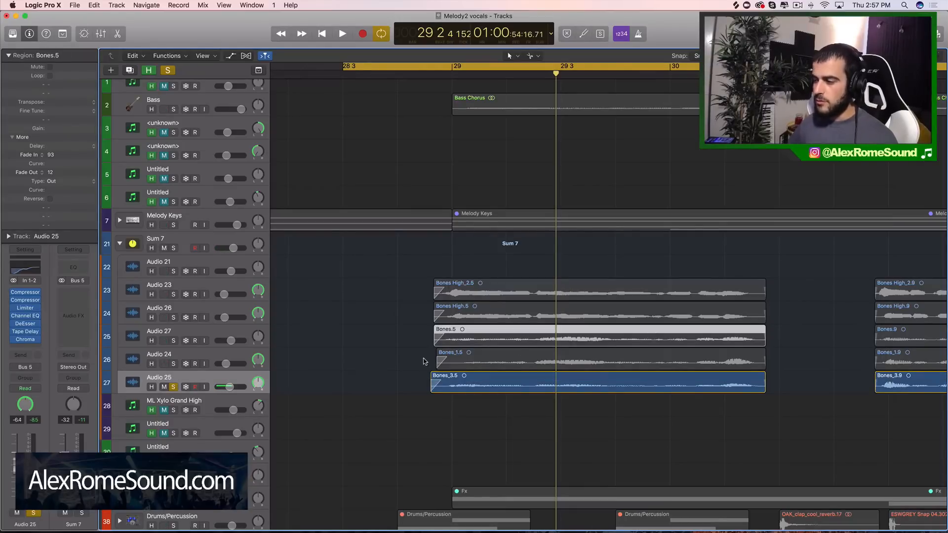
{"action": "left_click", "coordinate": [550, 367]}
{"action": "left_click", "coordinate": [547, 389]}
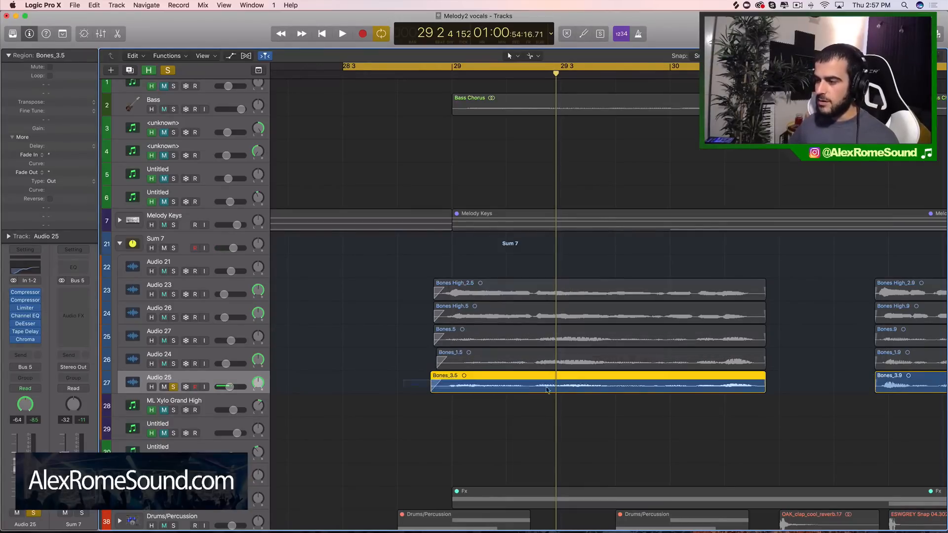
{"action": "left_click", "coordinate": [565, 390]}
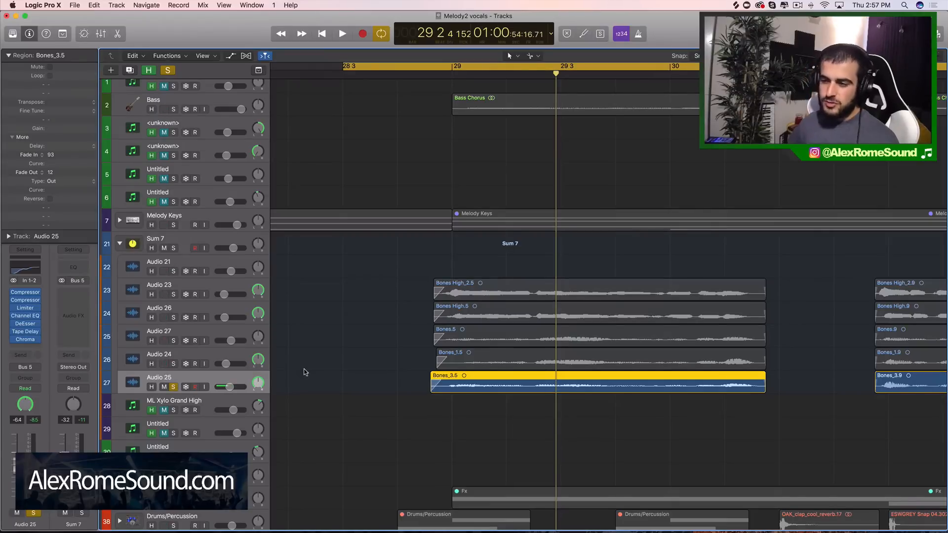
Step: Re-enable the Tape Delay and Chroma plug-ins on Audio 24 and Audio 27
{"action": "left_click", "coordinate": [197, 353]}
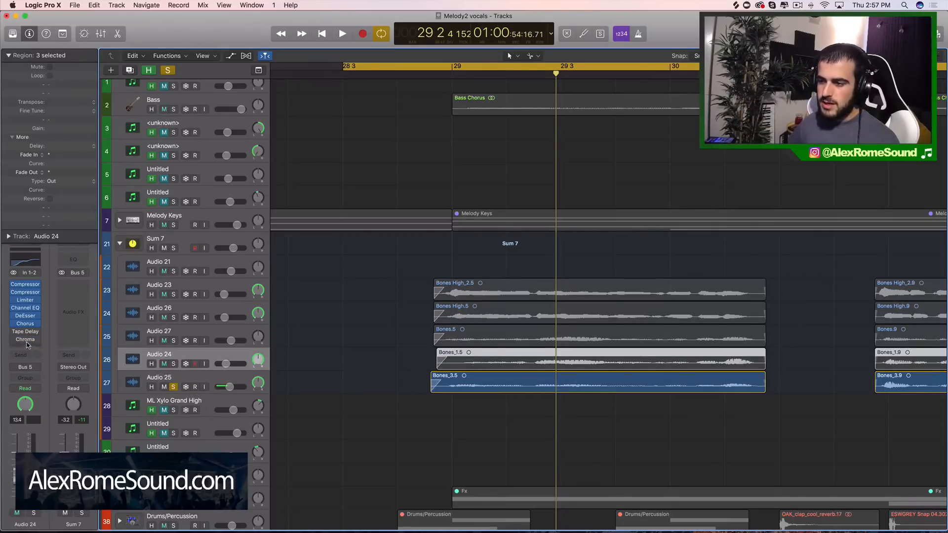
{"action": "left_click_drag", "start_coordinate": [15, 339], "coordinate": [41, 332]}
{"action": "left_click", "coordinate": [130, 334]}
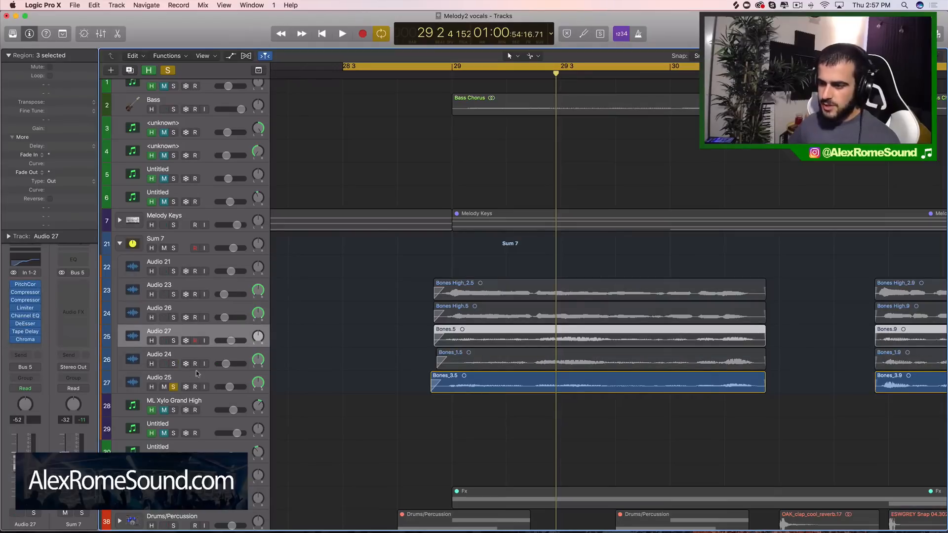
{"action": "left_click", "coordinate": [221, 358]}
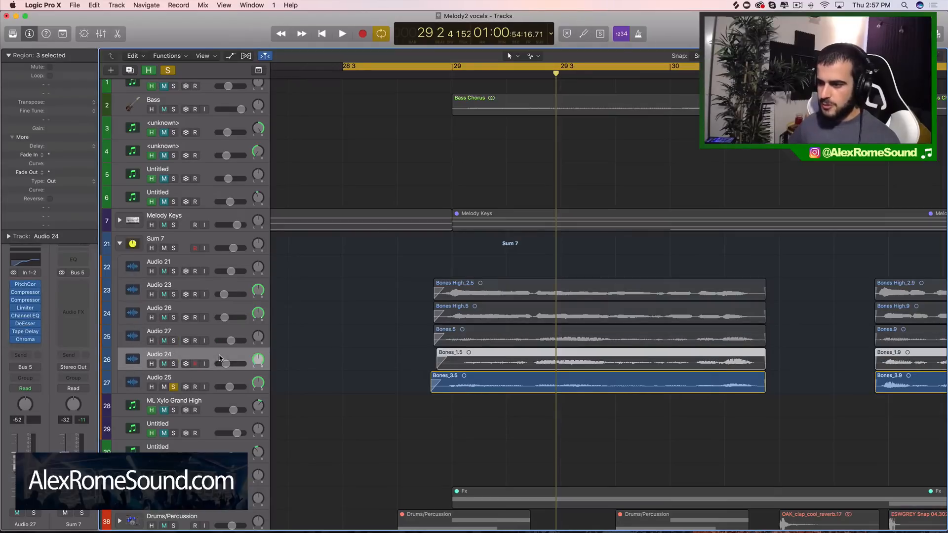
Step: Solo Audio 27 and Audio 24 with Audio 25, and during playback pan Audio 25 closer to centre and set its volume to -14.0 dB
{"action": "left_click", "coordinate": [174, 342]}
{"action": "left_click", "coordinate": [175, 362]}
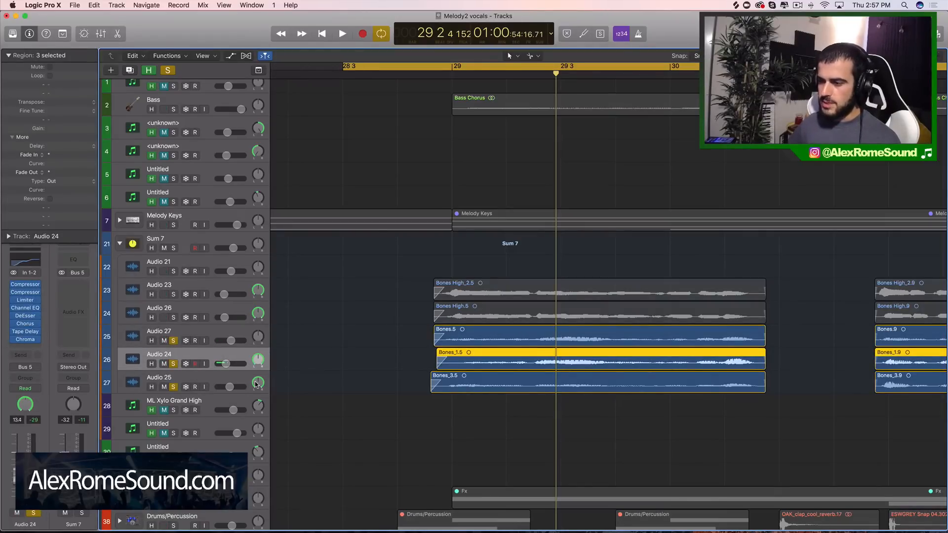
{"action": "left_click_drag", "start_coordinate": [256, 384], "coordinate": [217, 385]}
{"action": "key", "text": "space"}
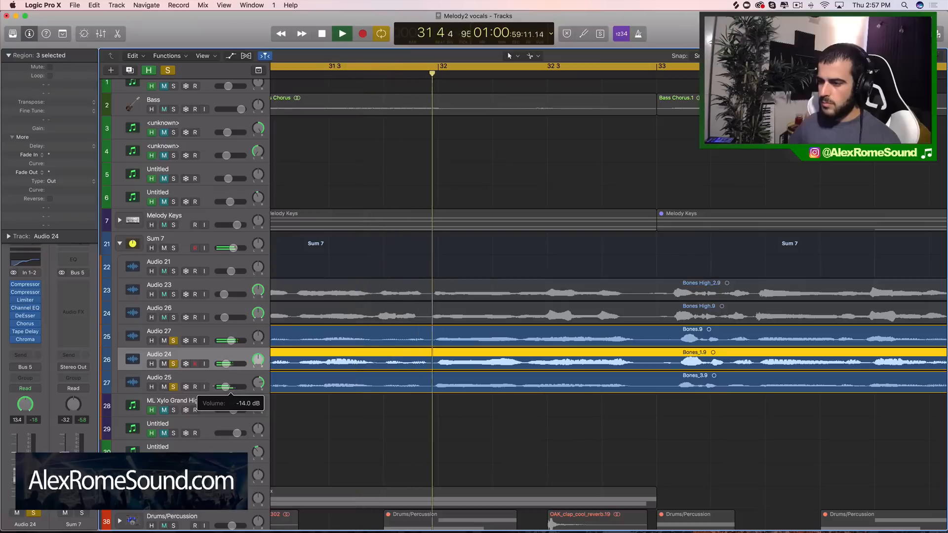
{"action": "key", "text": "space"}
{"action": "key", "text": "super+Left"}
{"action": "key", "text": "super+Left"}
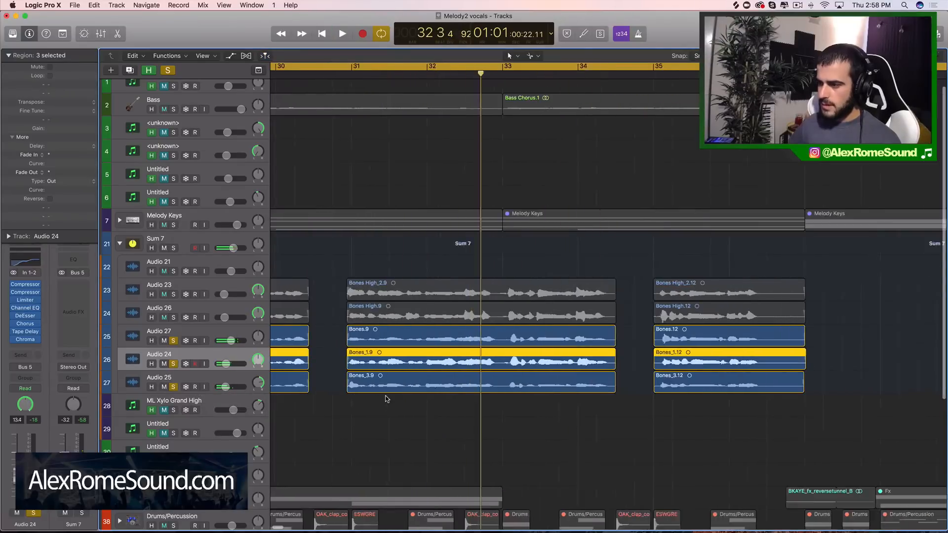
{"action": "scroll", "coordinate": [386, 404], "scroll_direction": "left", "scroll_amount": 1}
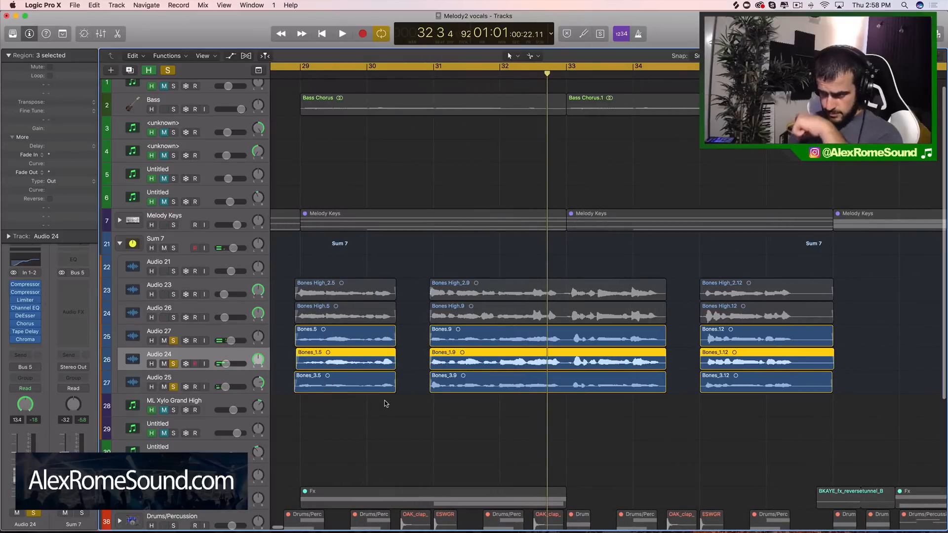
{"action": "left_click", "coordinate": [410, 403]}
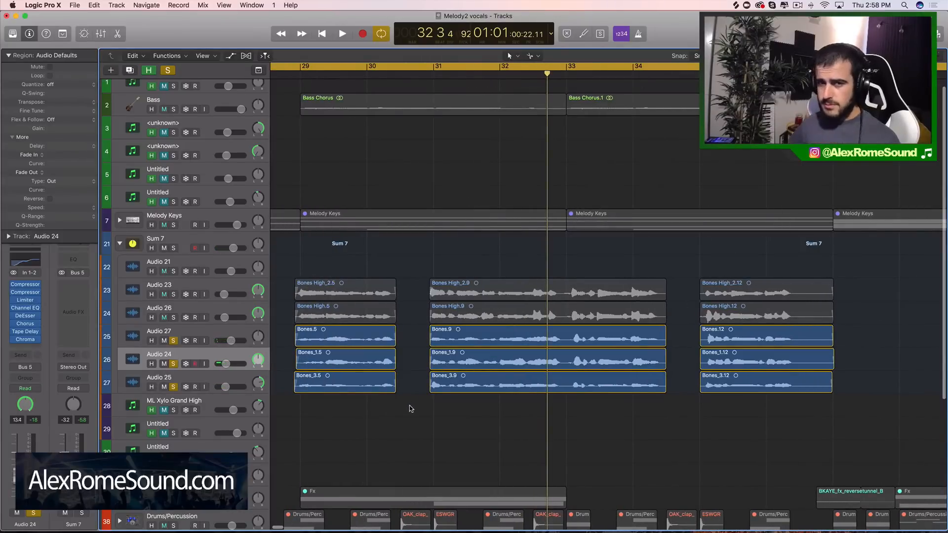
Step: Solo Audio 23 and Audio 26 alone, taking Audio 27, Audio 24 and Audio 25 out of solo, and play the first phrase
{"action": "left_click_drag", "start_coordinate": [335, 415], "coordinate": [793, 393]}
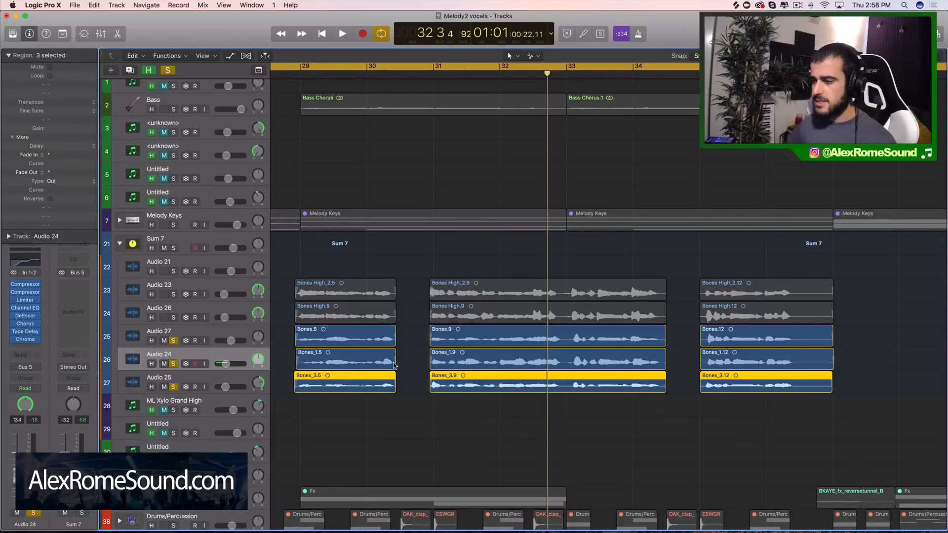
{"action": "scroll", "coordinate": [351, 386], "scroll_direction": "left", "scroll_amount": 5}
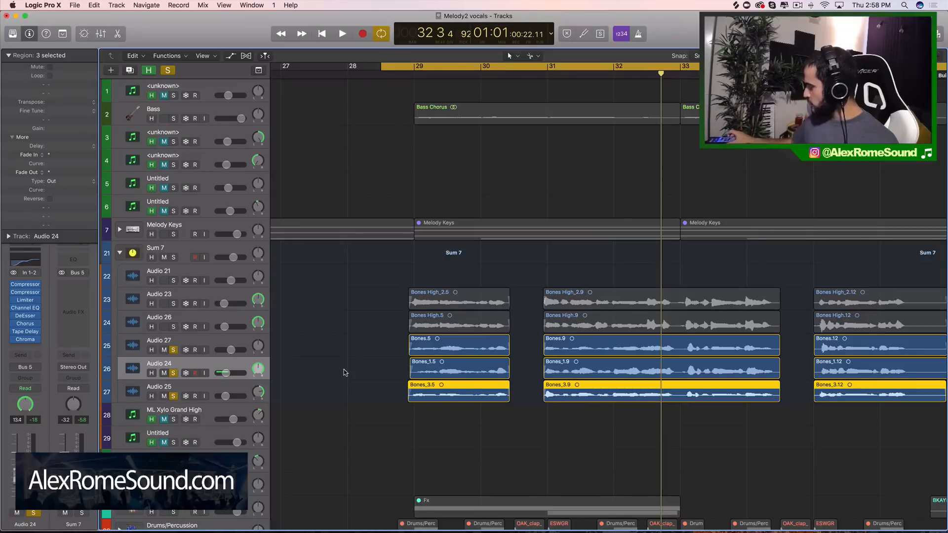
{"action": "scroll", "coordinate": [389, 331], "scroll_direction": "right", "scroll_amount": 3}
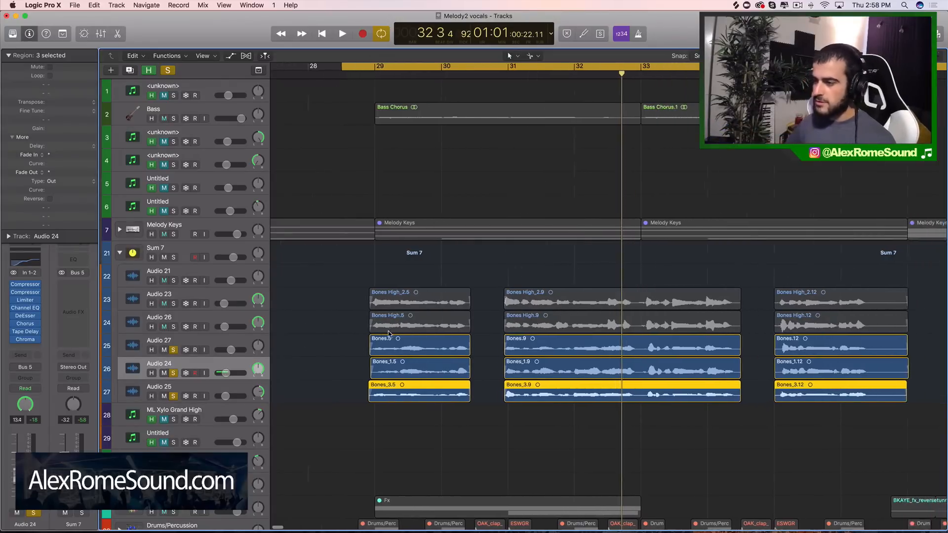
{"action": "left_click", "coordinate": [175, 326]}
{"action": "left_click", "coordinate": [175, 303]}
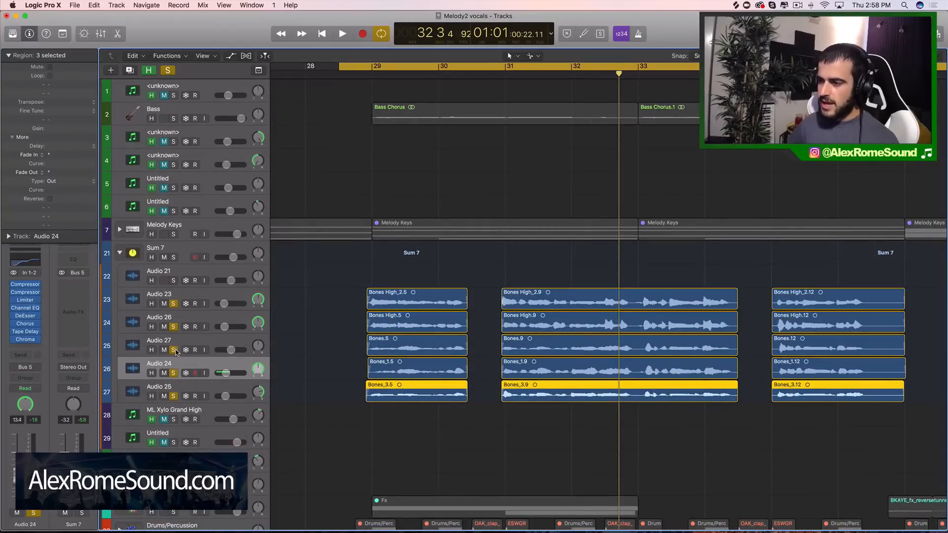
{"action": "left_click_drag", "start_coordinate": [174, 352], "coordinate": [174, 397]}
{"action": "key", "text": "space"}
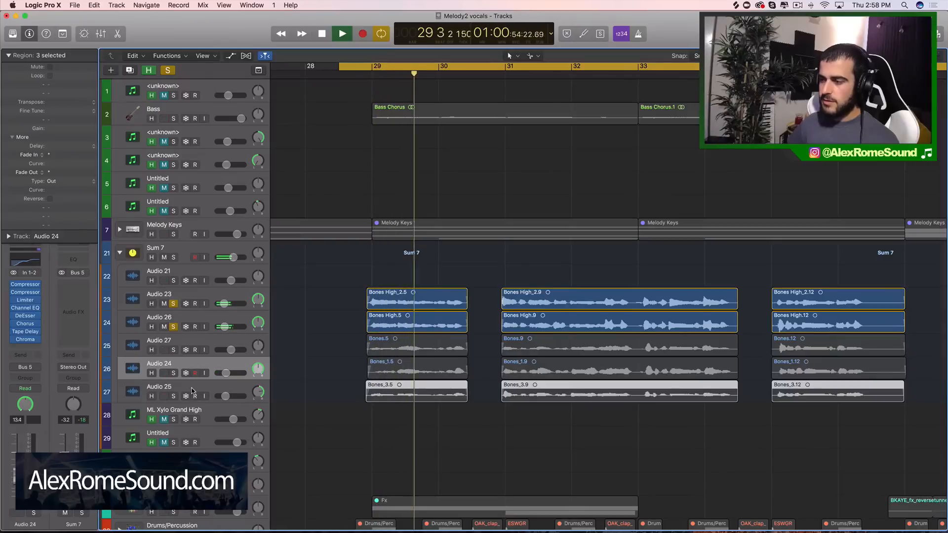
{"action": "key", "text": "space"}
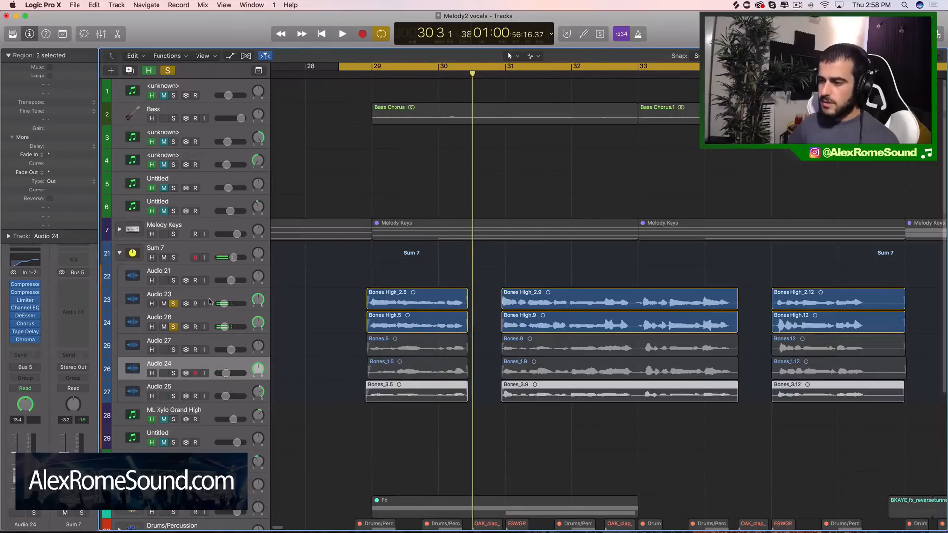
Step: Solo Audio 27, Audio 24 and Audio 25 again, and pan Audio 26 to +63 and Audio 23 to -64
{"action": "left_click_drag", "start_coordinate": [173, 350], "coordinate": [174, 396]}
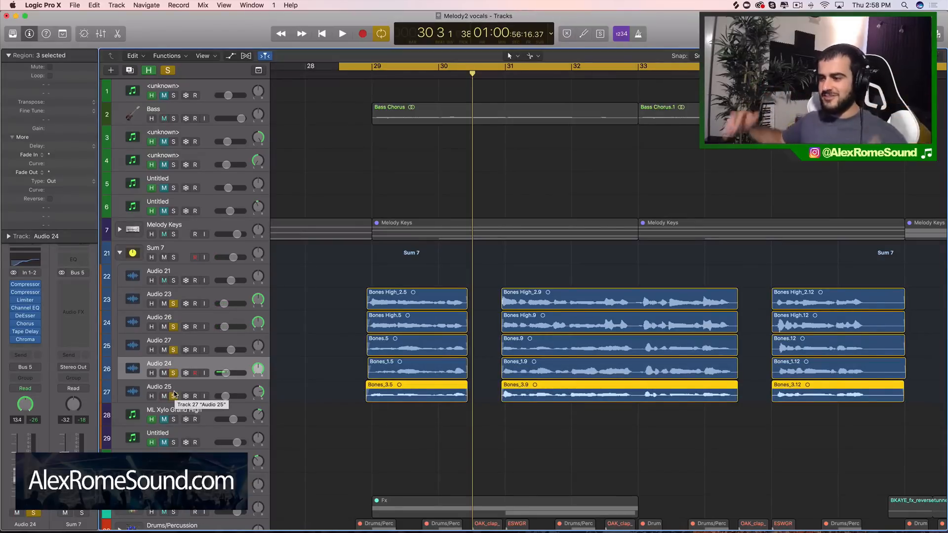
{"action": "left_click", "coordinate": [221, 322]}
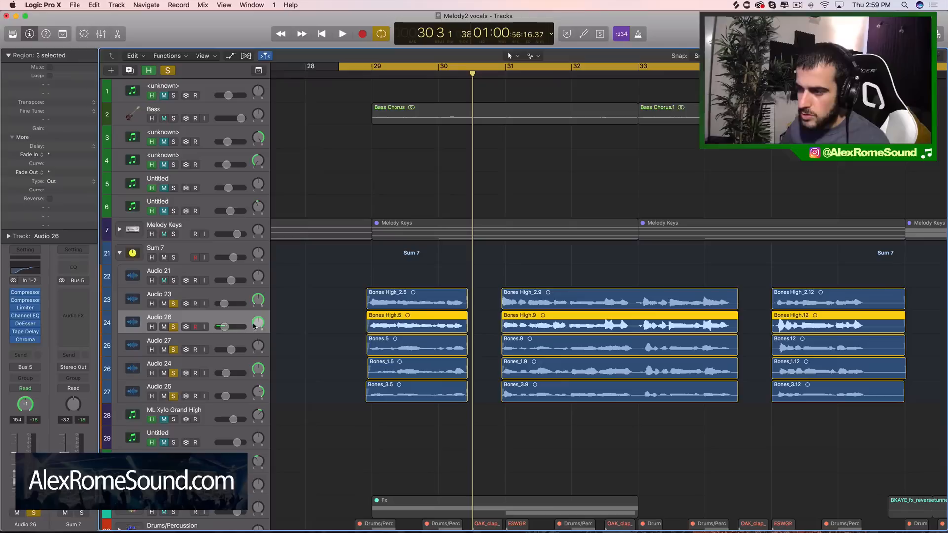
{"action": "left_click_drag", "start_coordinate": [258, 326], "coordinate": [258, 316]}
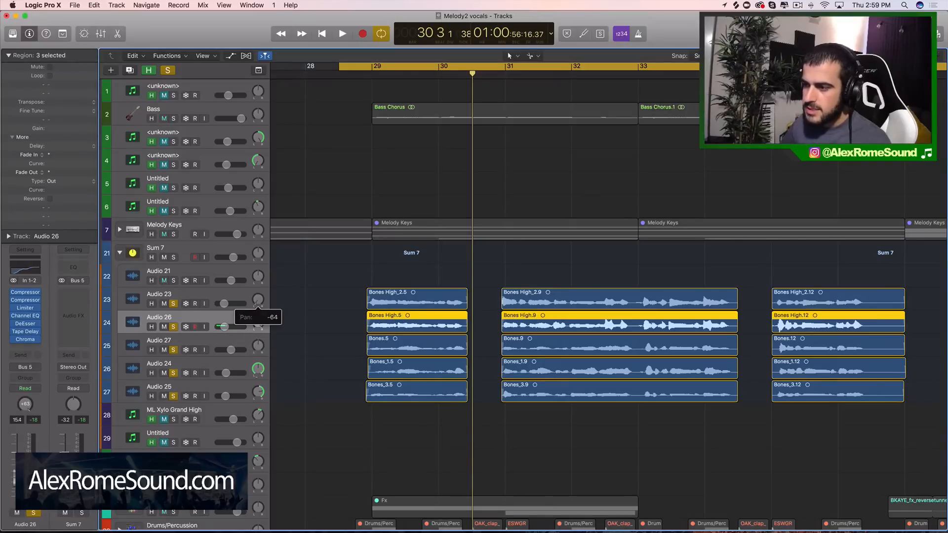
Step: During playback, lower the volumes of Audio 23 and Audio 26 together, bringing Audio 26 to -21.0 dB
{"action": "key", "text": "space"}
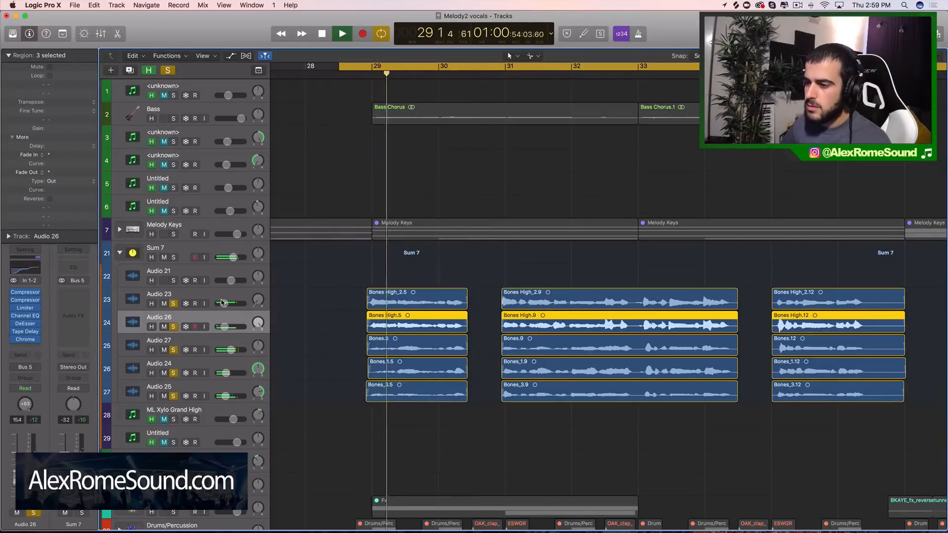
{"action": "left_click", "coordinate": [212, 298], "text": "shift"}
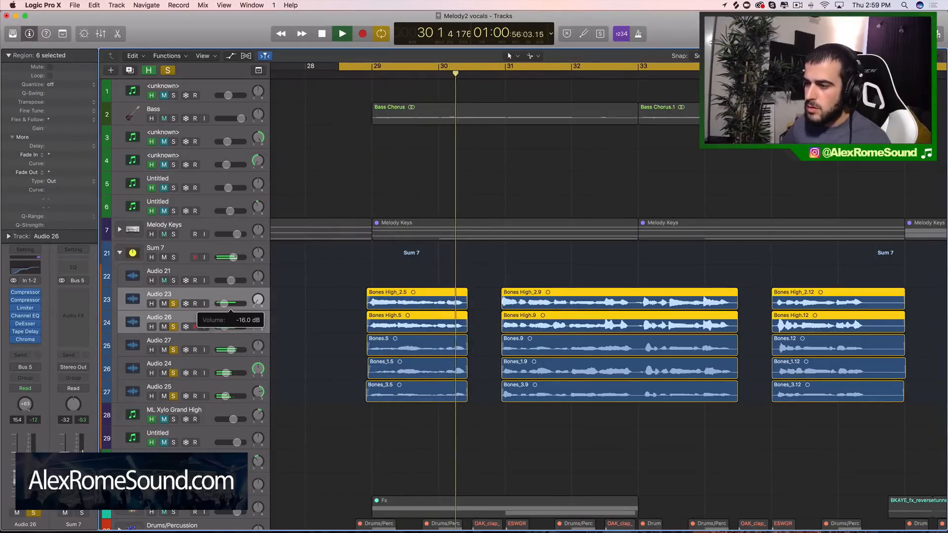
{"action": "left_click_drag", "start_coordinate": [223, 304], "coordinate": [221, 304]}
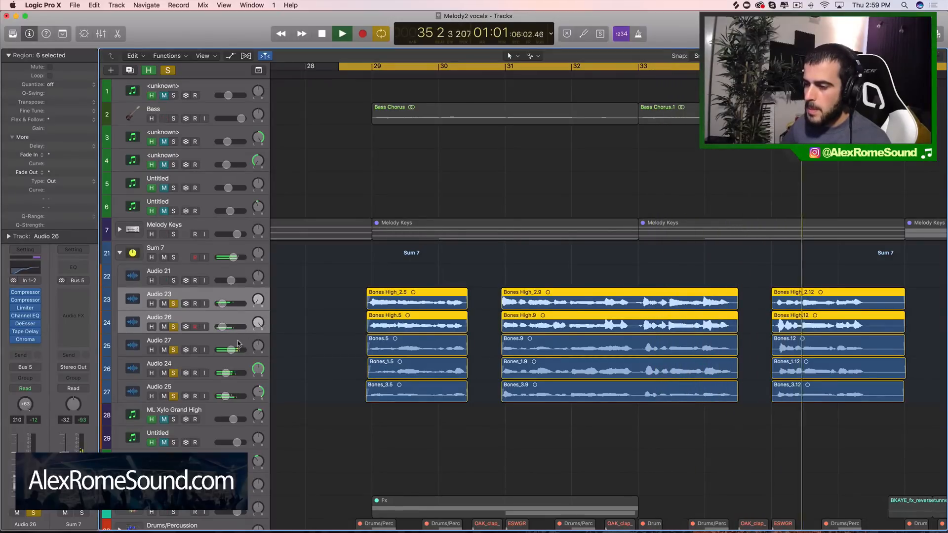
{"action": "key", "text": "space"}
Step: Listen to the stacked vocals against Audio 27 and set Audio 27's volume to -7.6 dB
{"action": "left_click", "coordinate": [214, 343]}
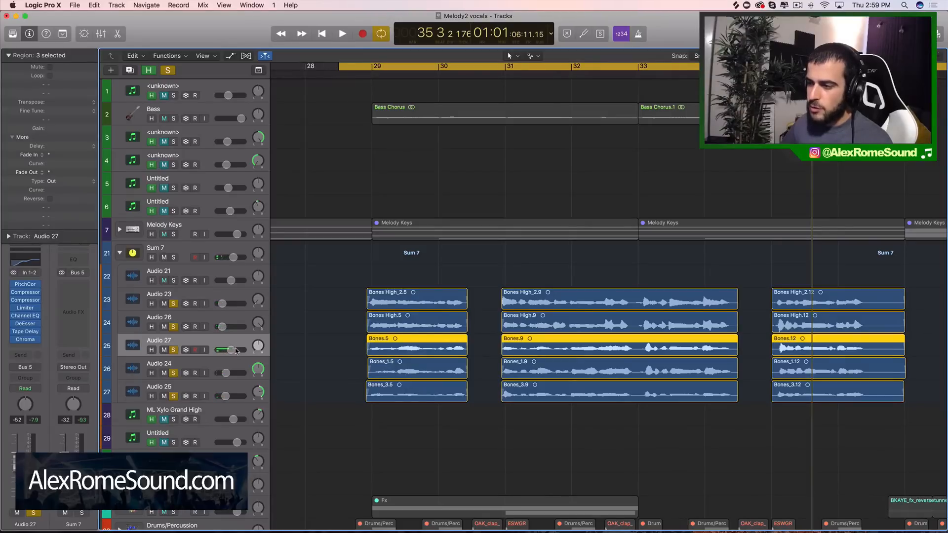
{"action": "key", "text": "space"}
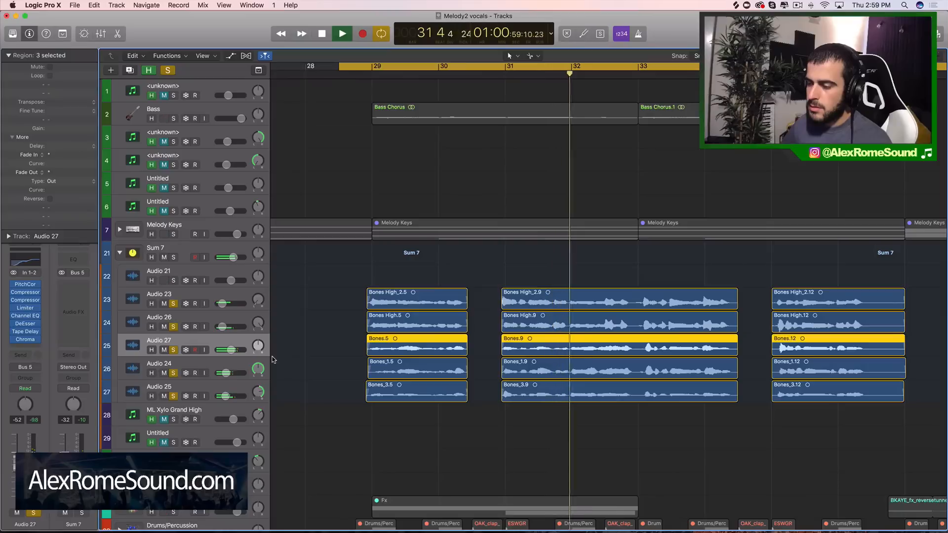
{"action": "key", "text": "space"}
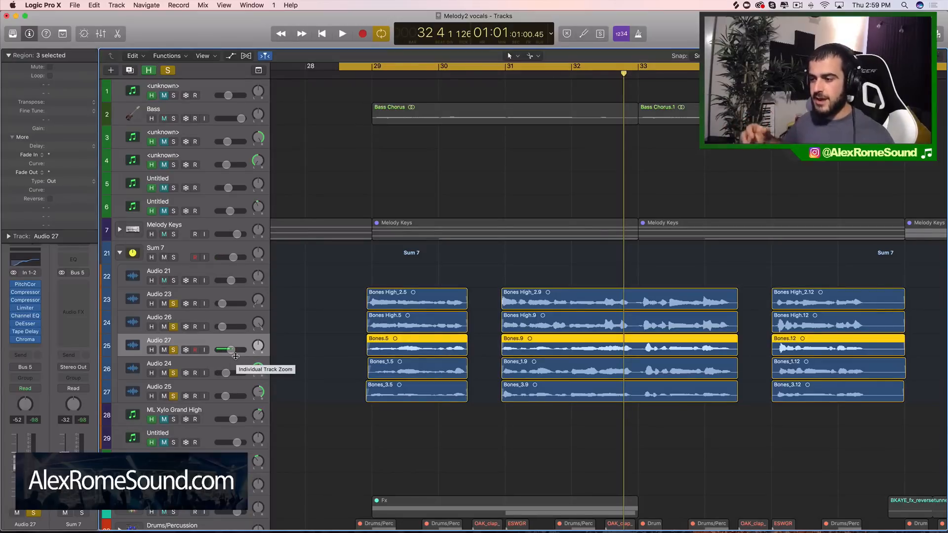
{"action": "key", "text": "space"}
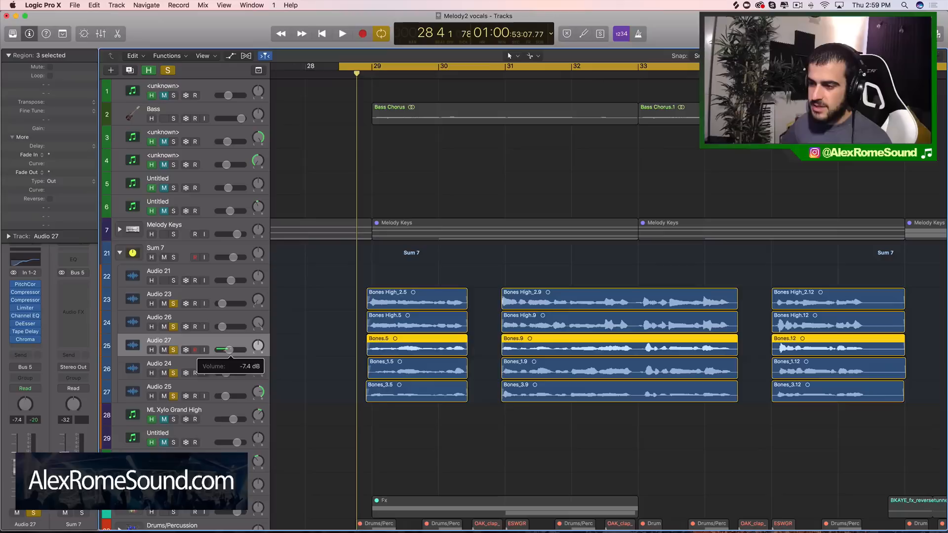
{"action": "left_click_drag", "start_coordinate": [229, 350], "coordinate": [227, 350]}
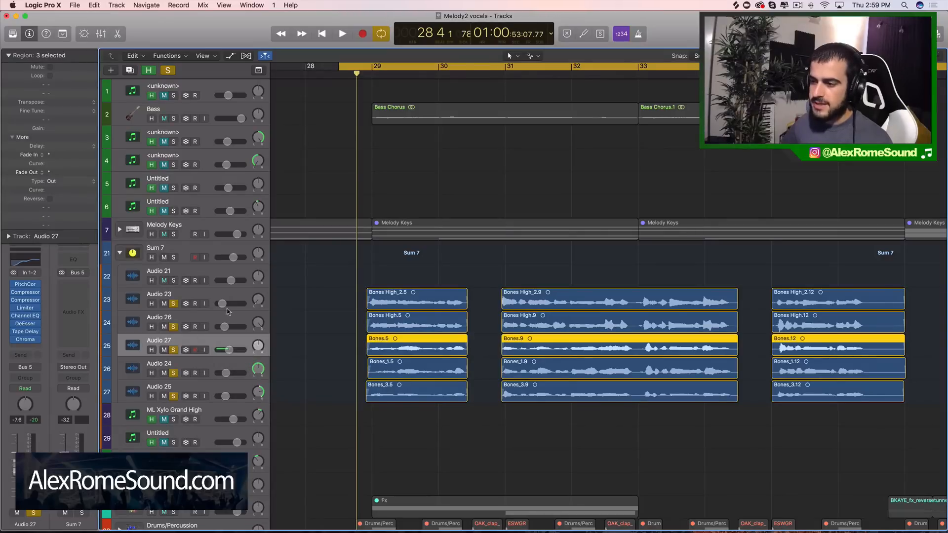
Step: Raise Audio 23's volume slightly and play the five soloed vocals together to check the balance
{"action": "mouse_move", "coordinate": [227, 307]}
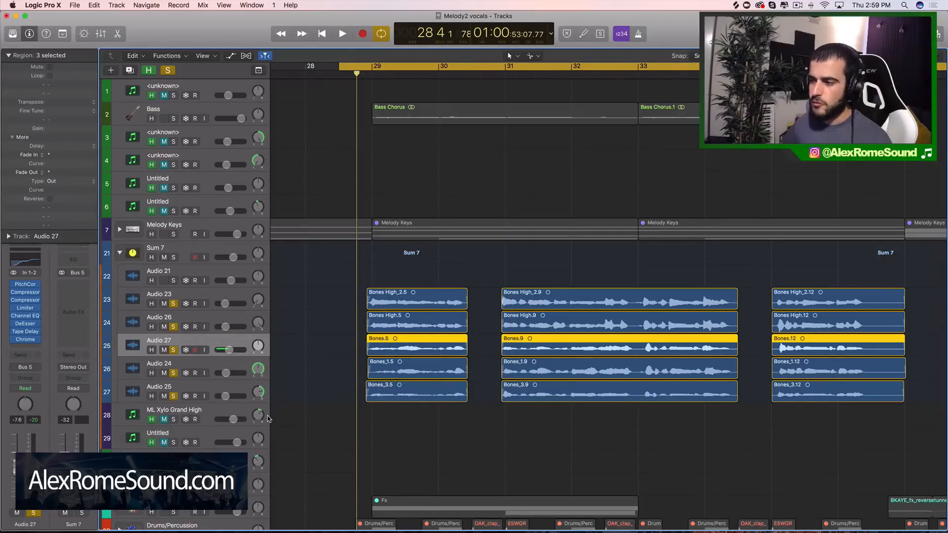
{"action": "key", "text": "space"}
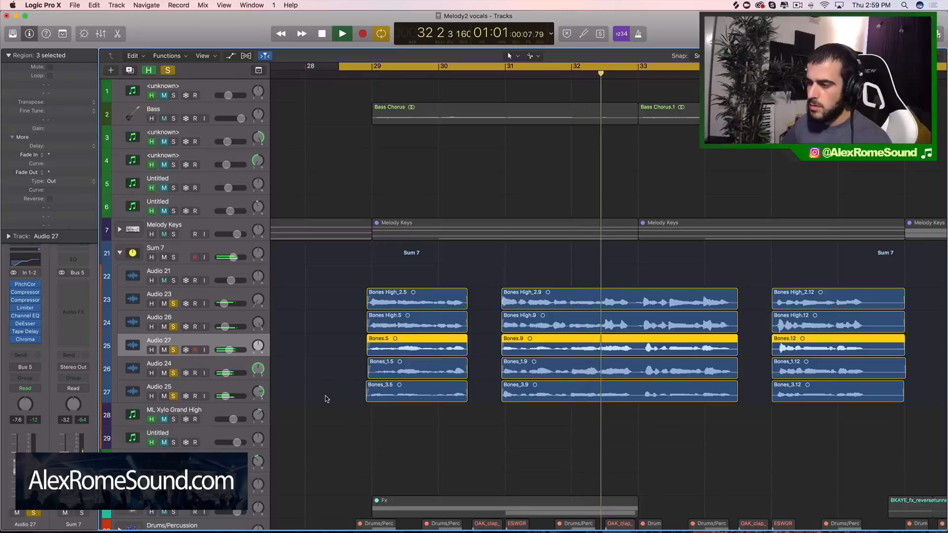
{"action": "key", "text": "space"}
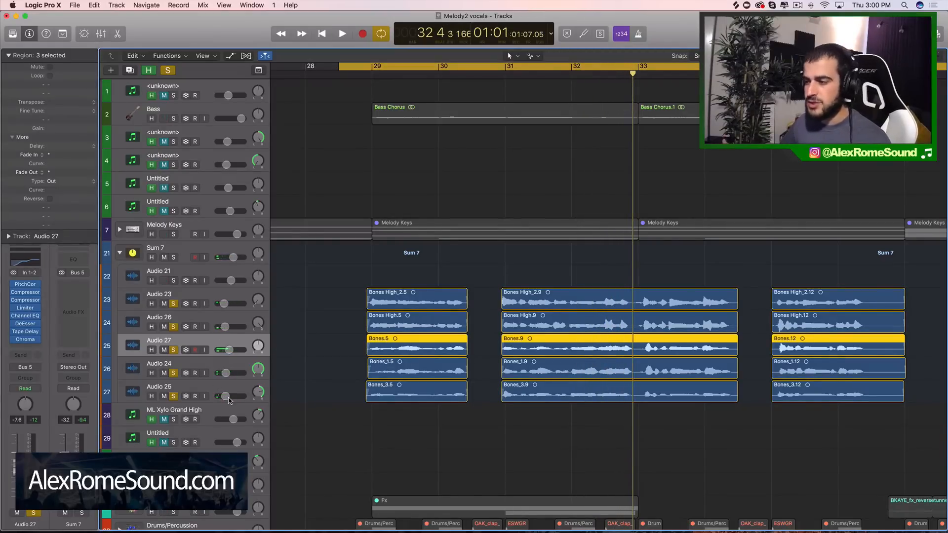
Step: Select all Bones and Bones High regions in the chorus, and clear the solo on all five backing-vocal tracks
{"action": "key", "text": "super+Left"}
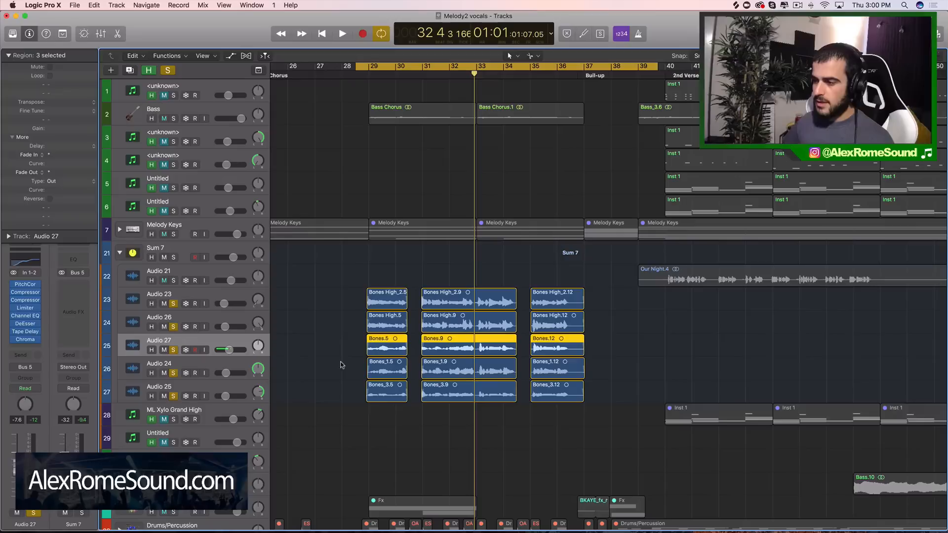
{"action": "left_click_drag", "start_coordinate": [343, 349], "coordinate": [586, 357]}
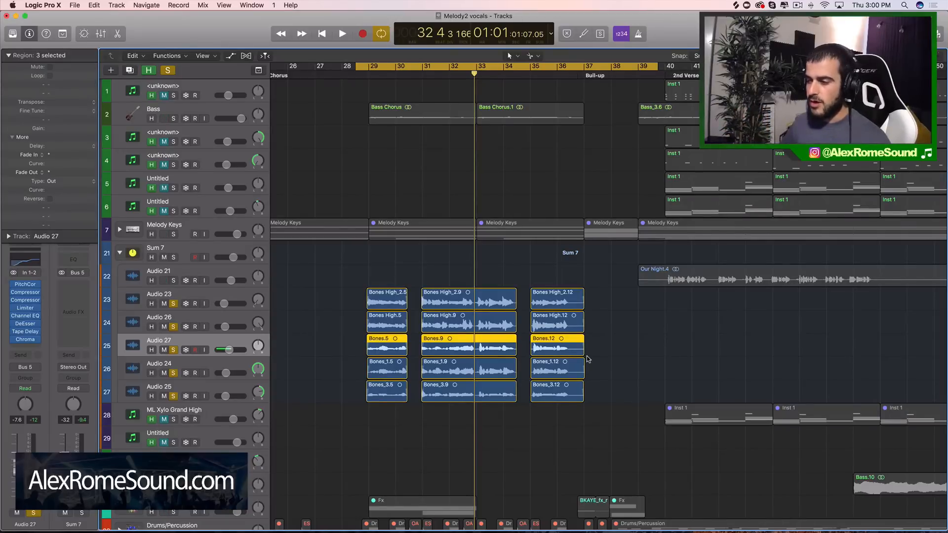
{"action": "left_click_drag", "start_coordinate": [600, 412], "coordinate": [399, 296]}
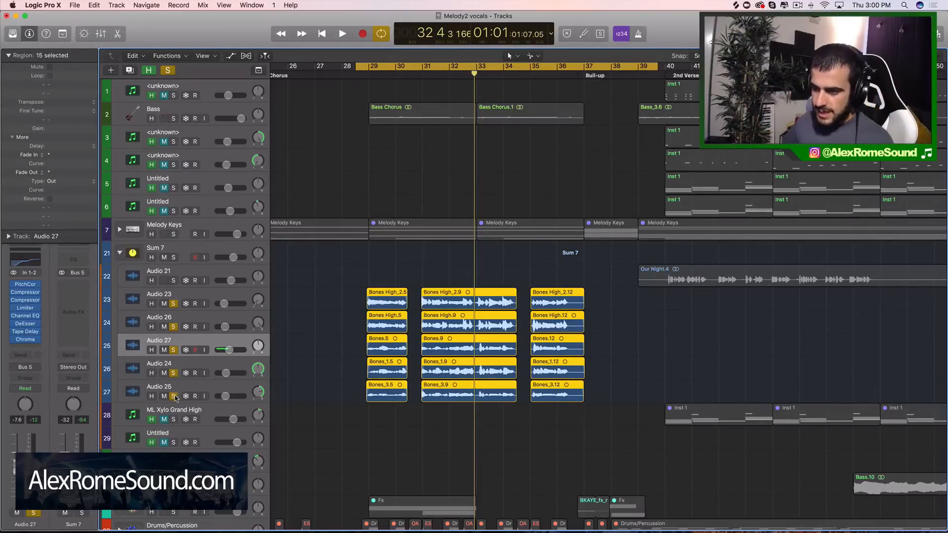
{"action": "left_click_drag", "start_coordinate": [173, 396], "coordinate": [174, 303]}
{"action": "left_click", "coordinate": [311, 345]}
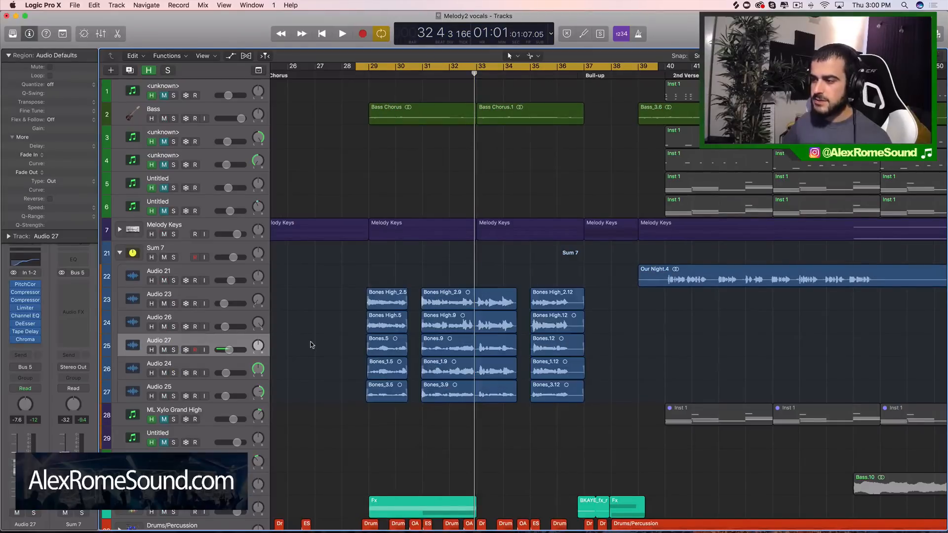